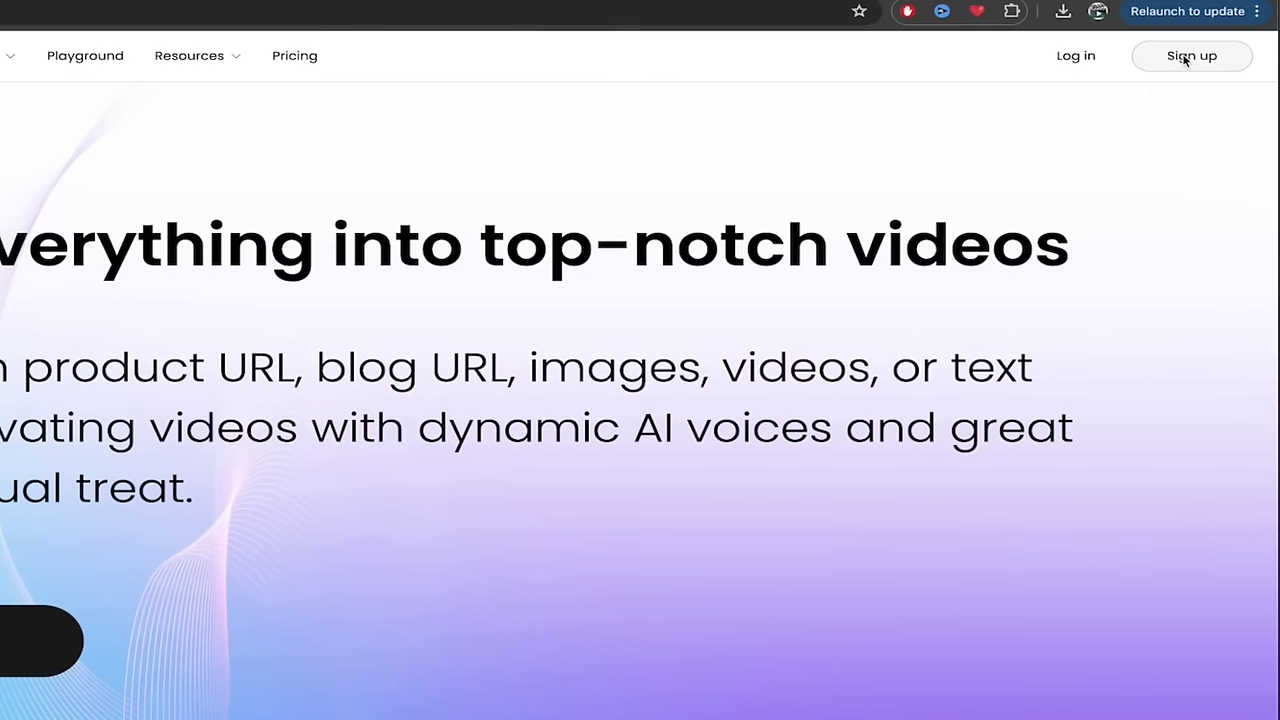
# - Sign in to Boolvideo with a Google account and focus the Product to video URL field
pyautogui.click(1076, 56)
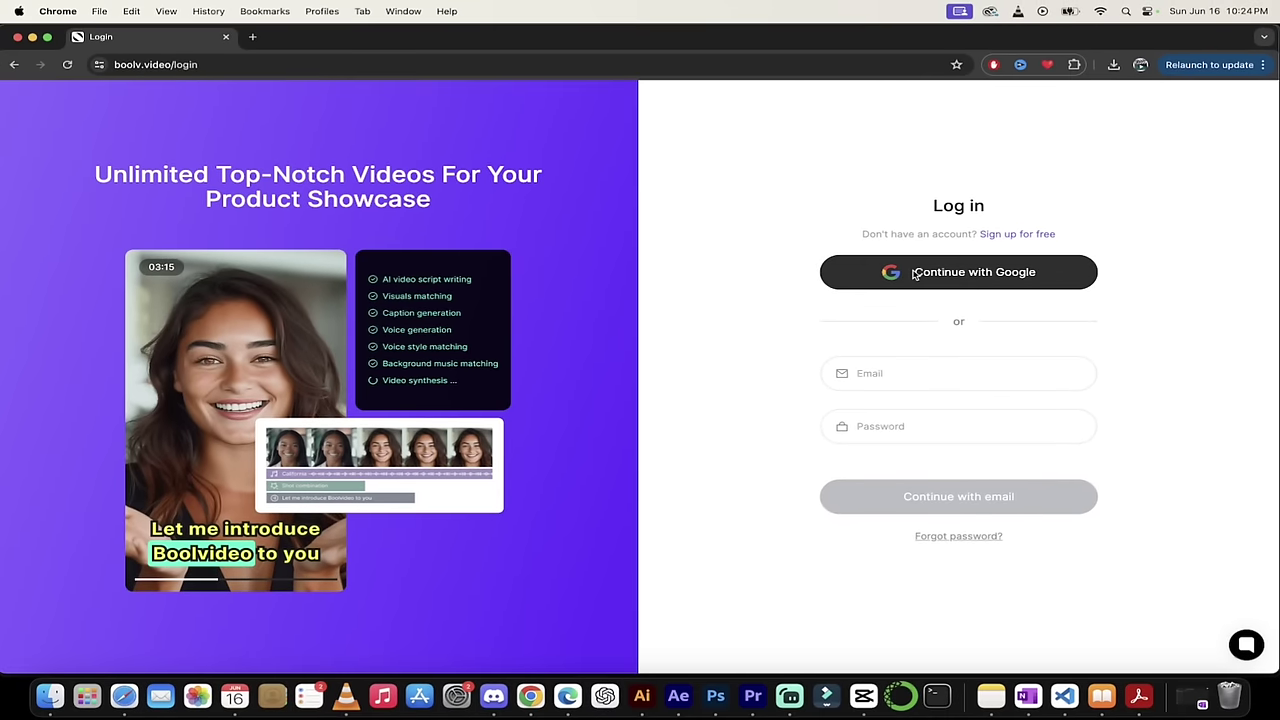
pyautogui.click(913, 273)
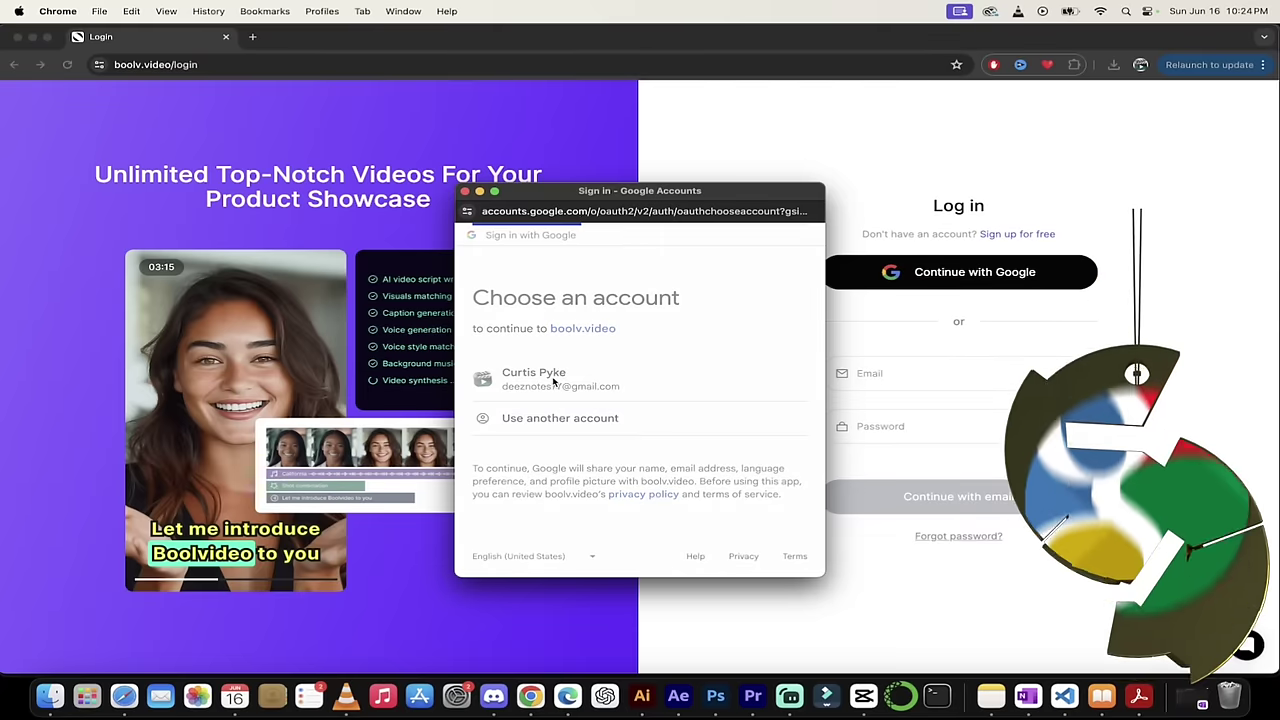
pyautogui.click(553, 380)
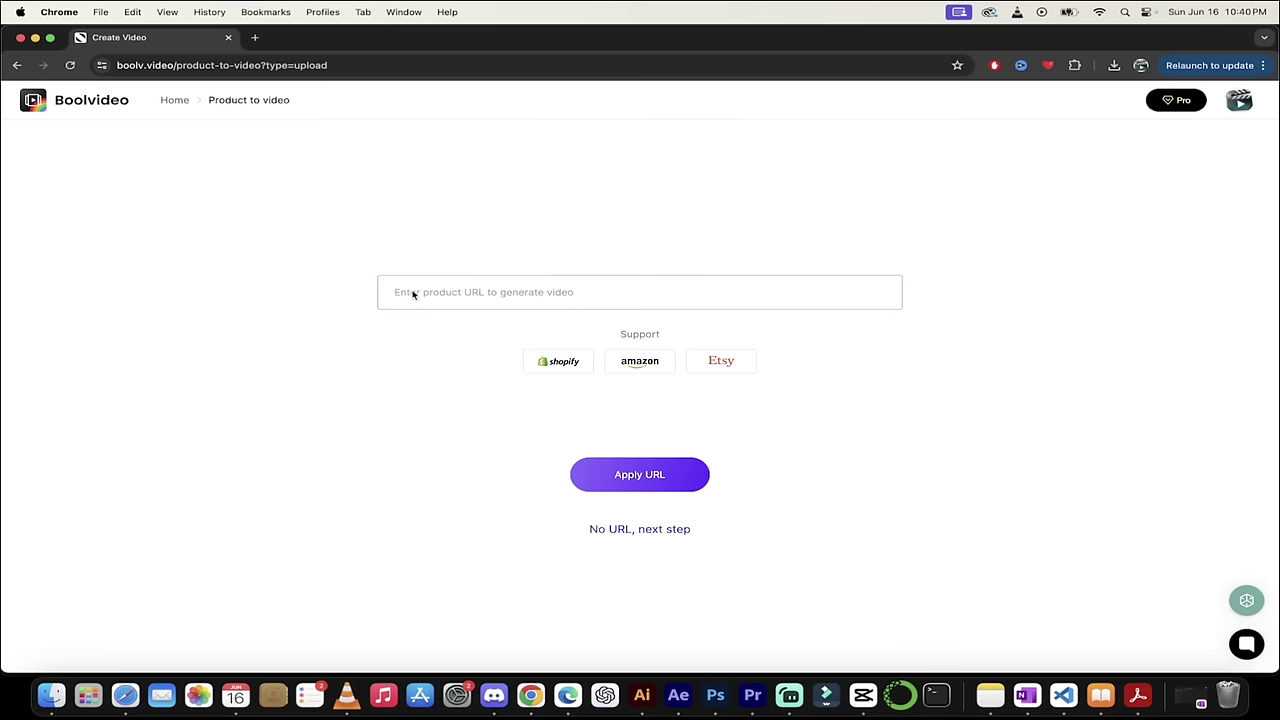
pyautogui.click(413, 294)
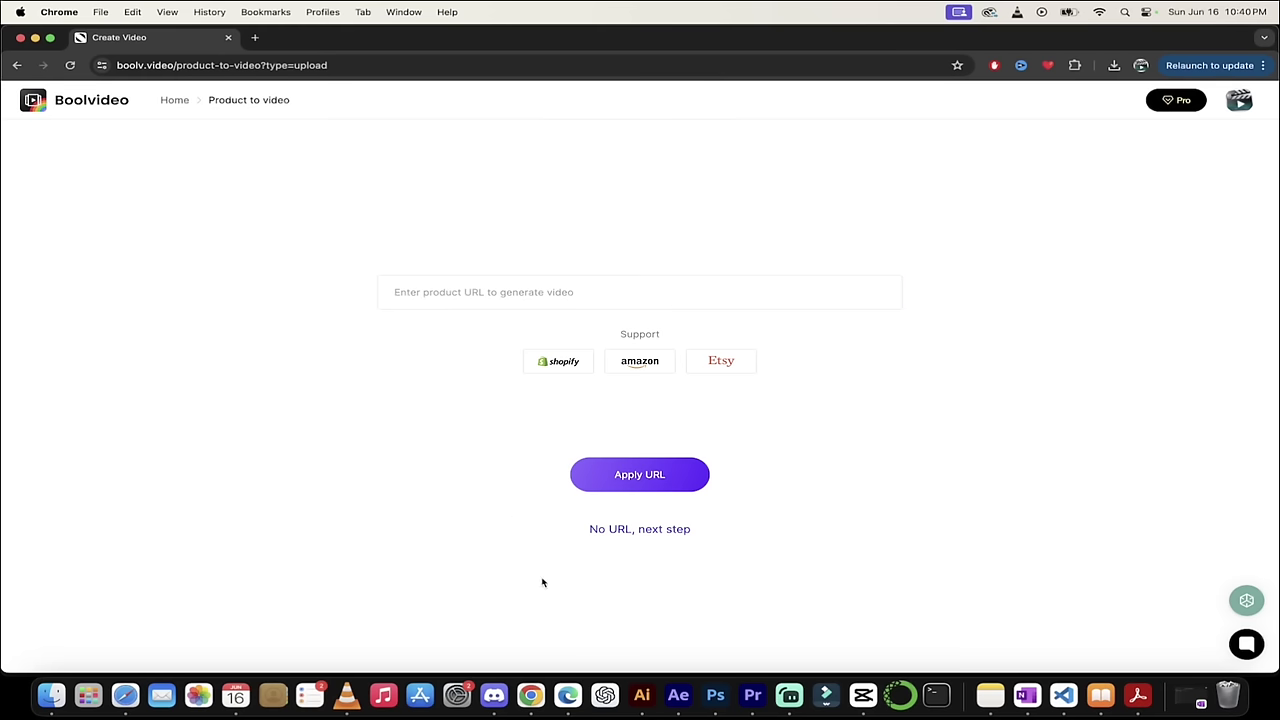
# - In Edge, open Velasca's Chelsea Boots collection and the Magut product page, then return to Chrome
pyautogui.click(573, 706)
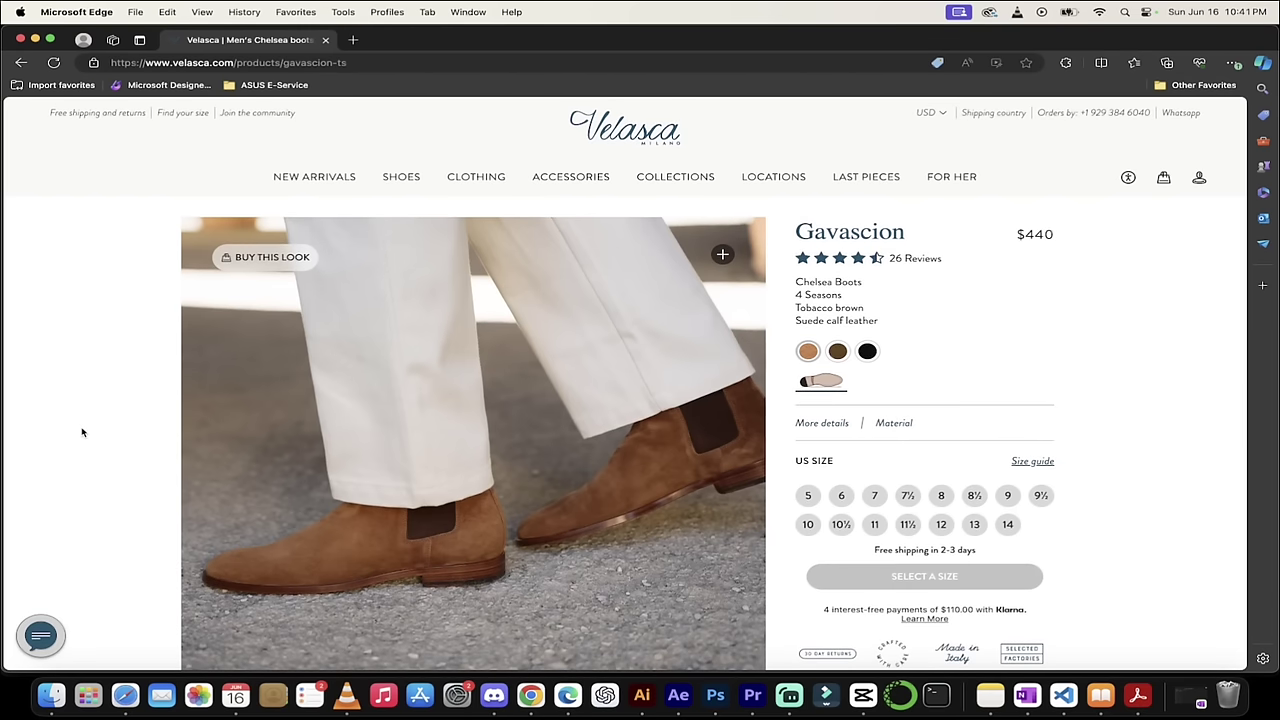
pyautogui.scroll(-5, 287, 388)
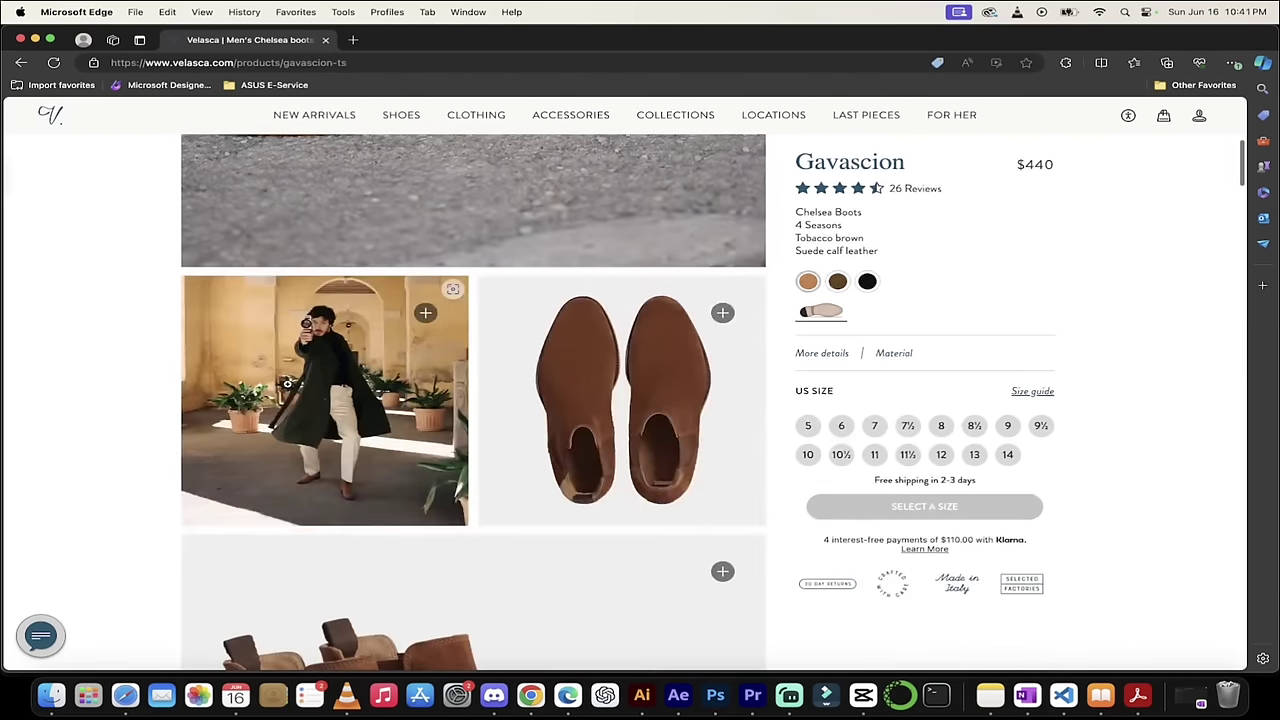
pyautogui.scroll(5, 292, 360)
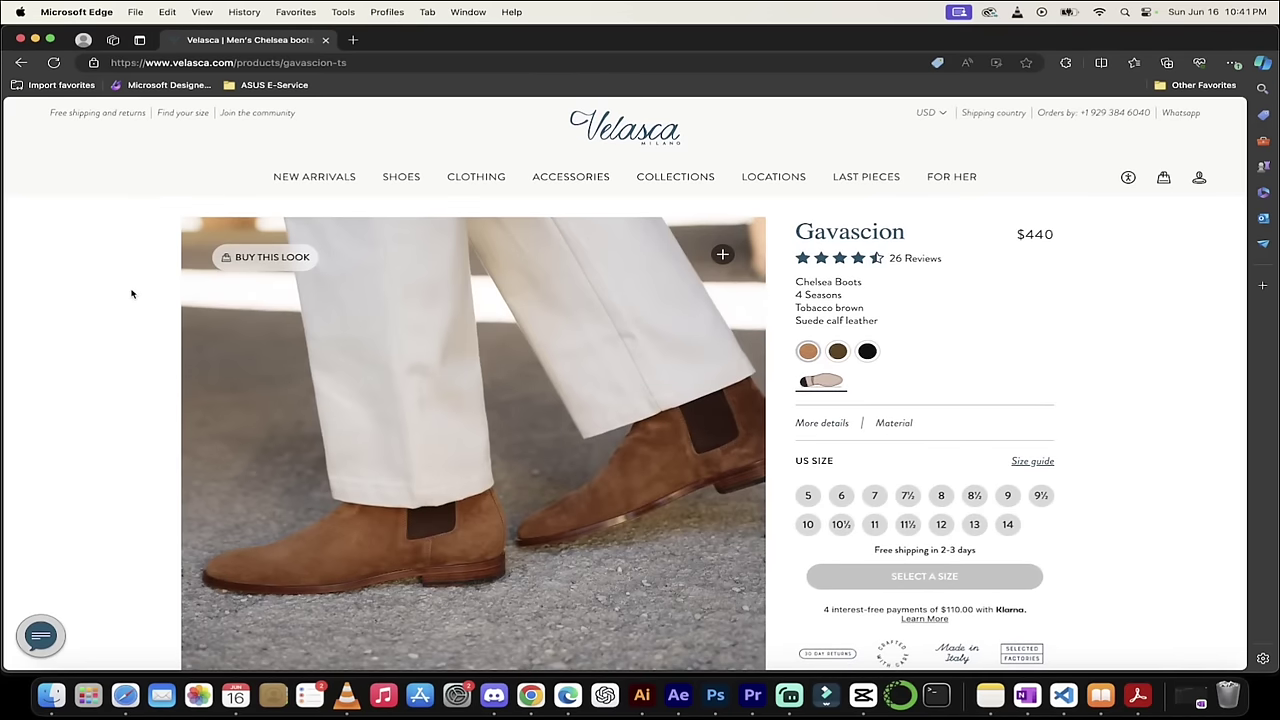
pyautogui.moveTo(400, 178)
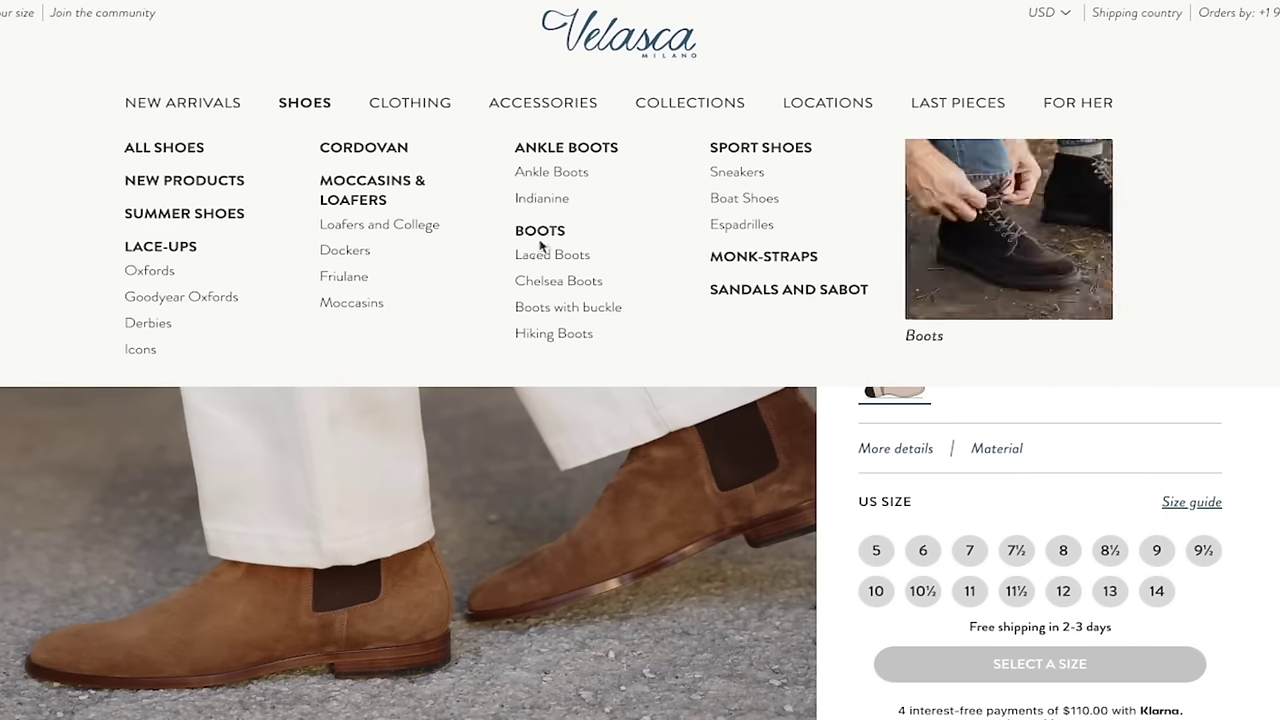
pyautogui.click(540, 281)
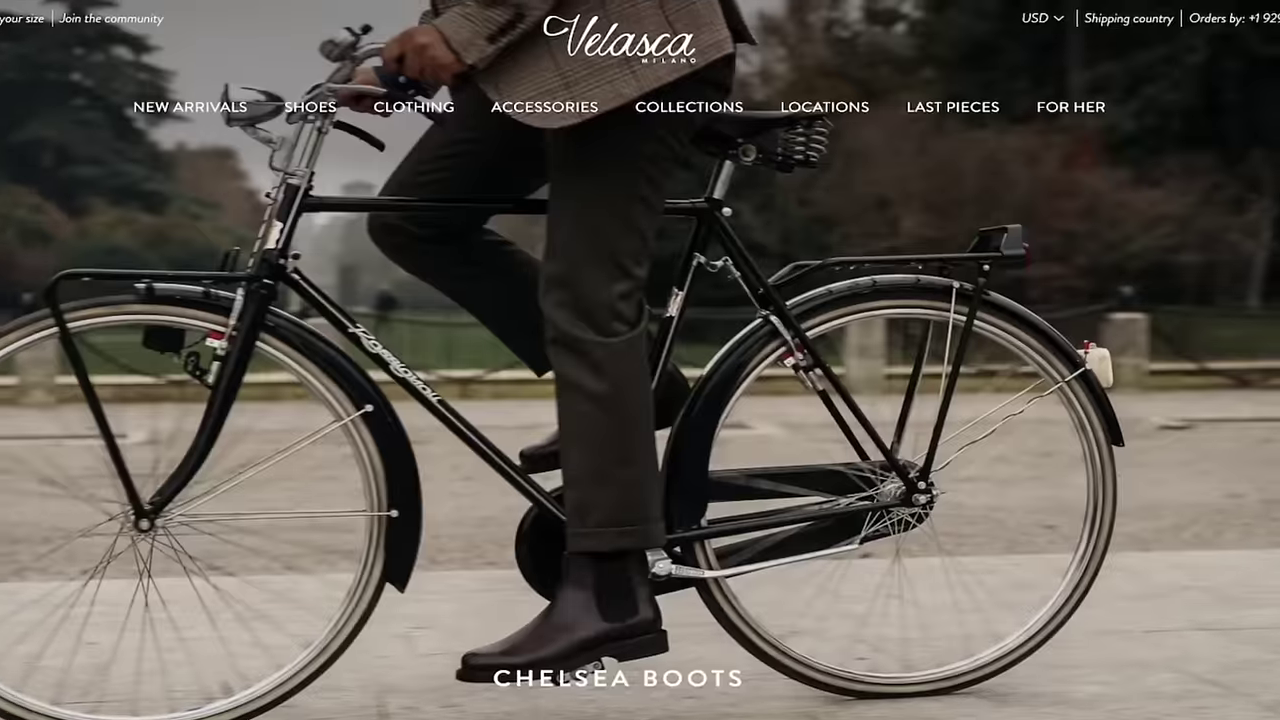
pyautogui.scroll(-5, 490, 378)
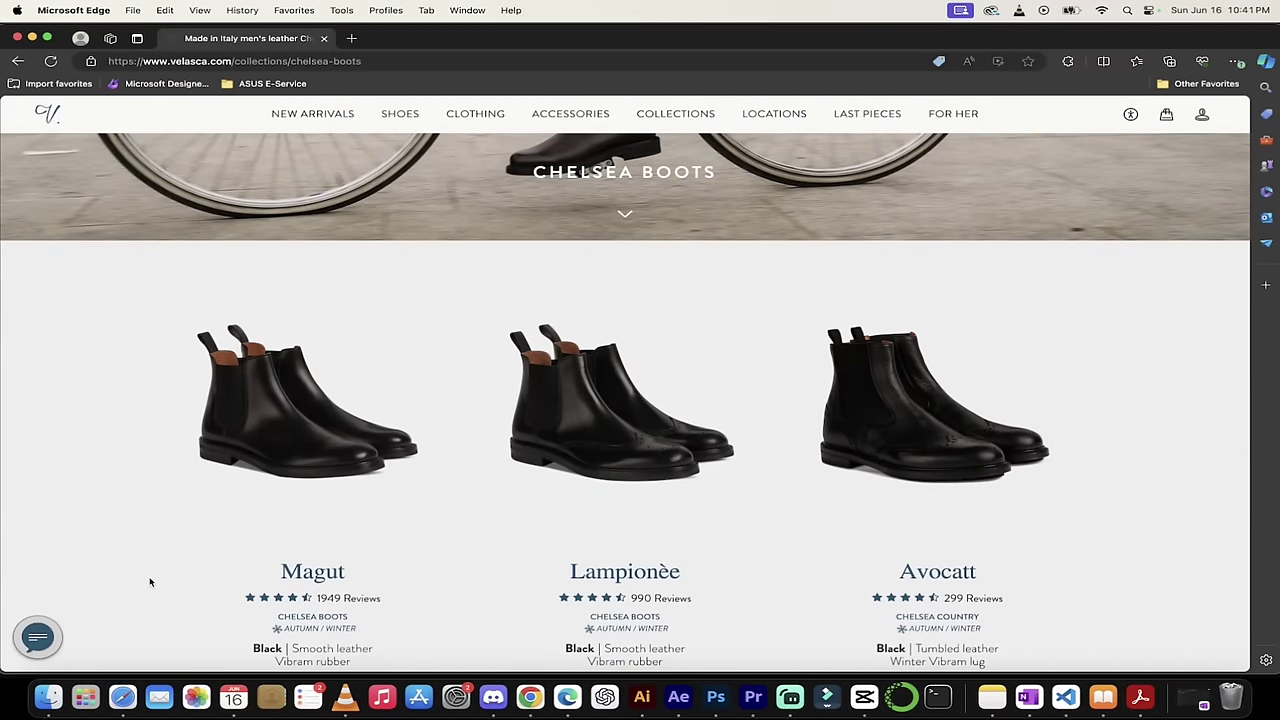
pyautogui.scroll(1, 150, 580)
pyautogui.scroll(-3, 165, 565)
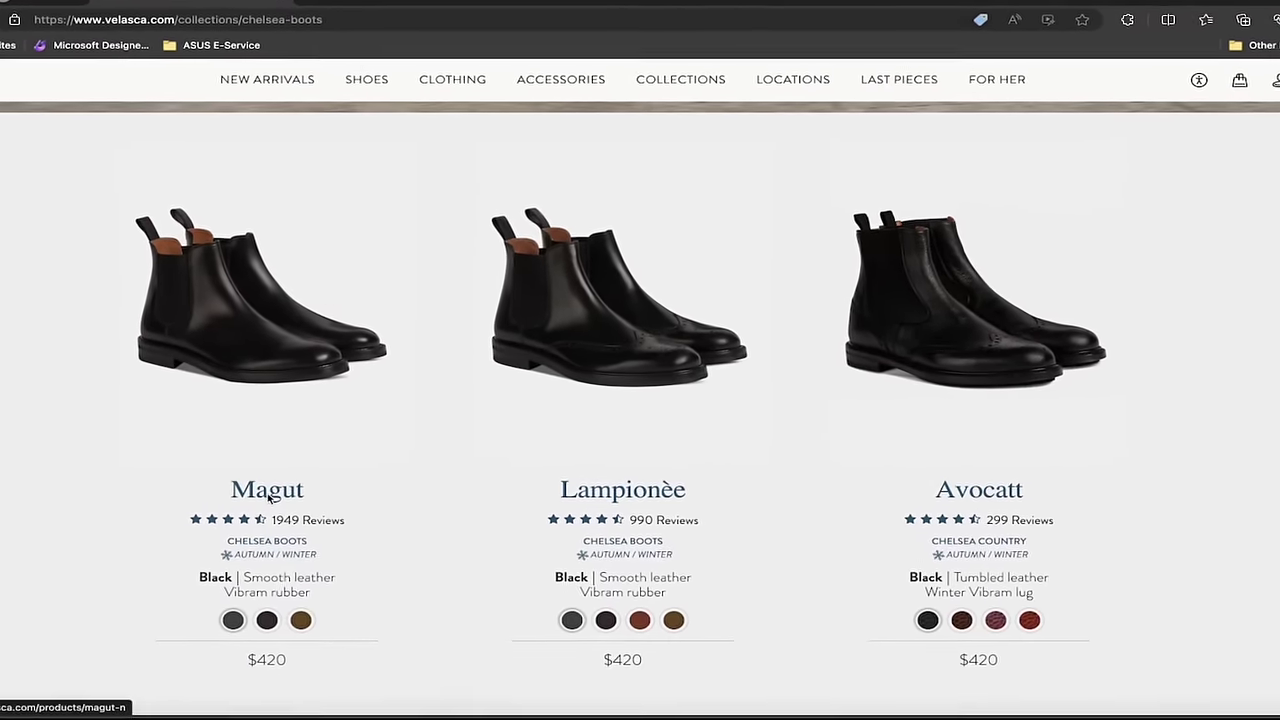
pyautogui.click(314, 480)
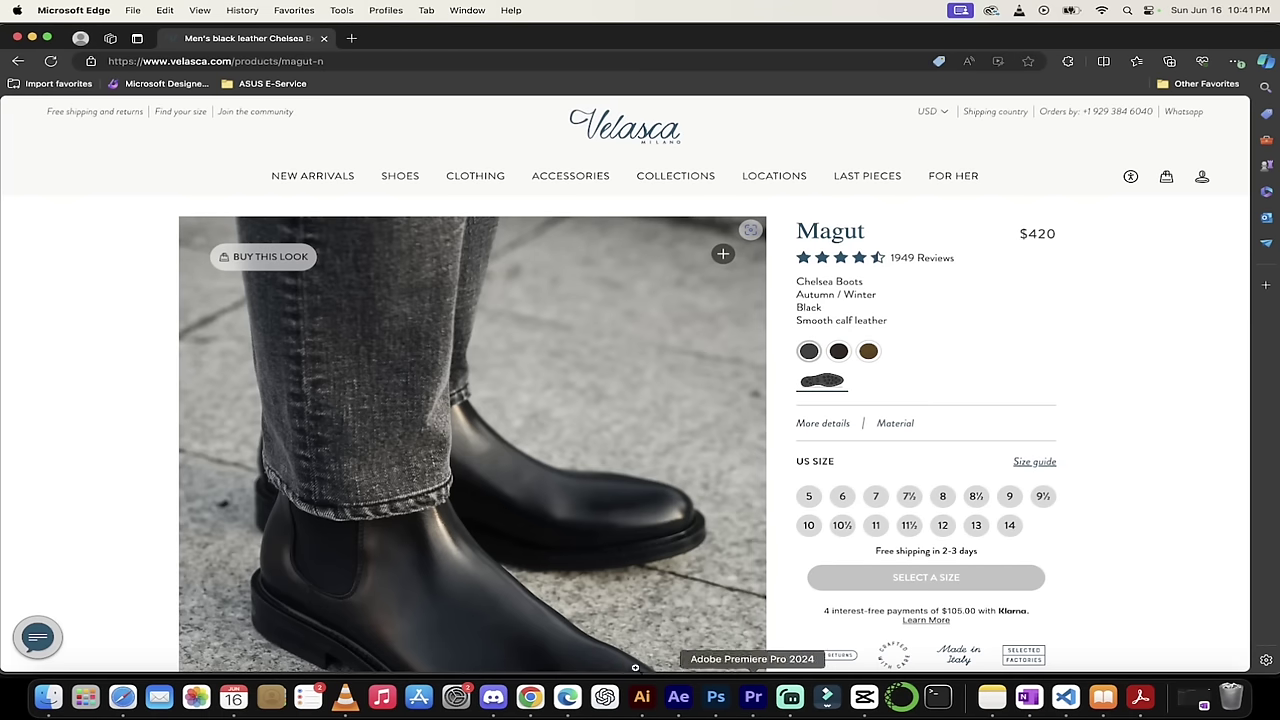
pyautogui.click(533, 706)
# - Paste the Velasca Magut product link into the URL field and apply it
pyautogui.click(451, 290)
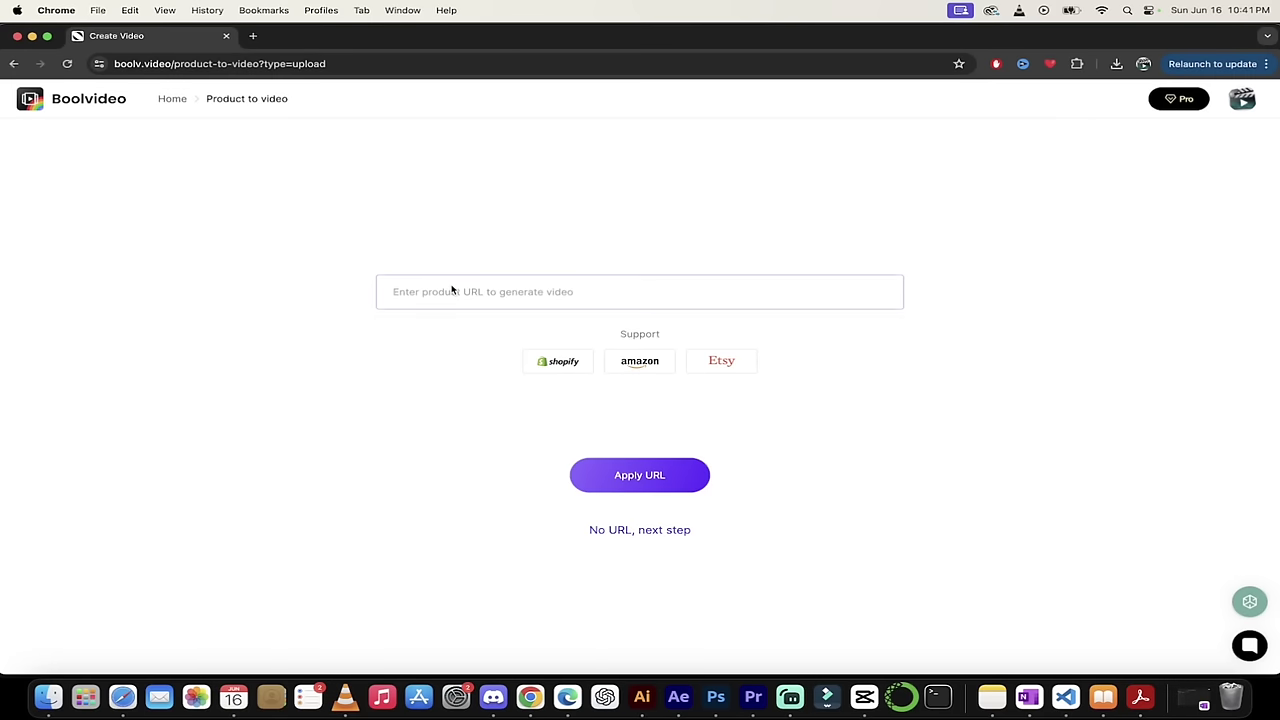
pyautogui.write('https://www.velasca.com/products/magut-n')
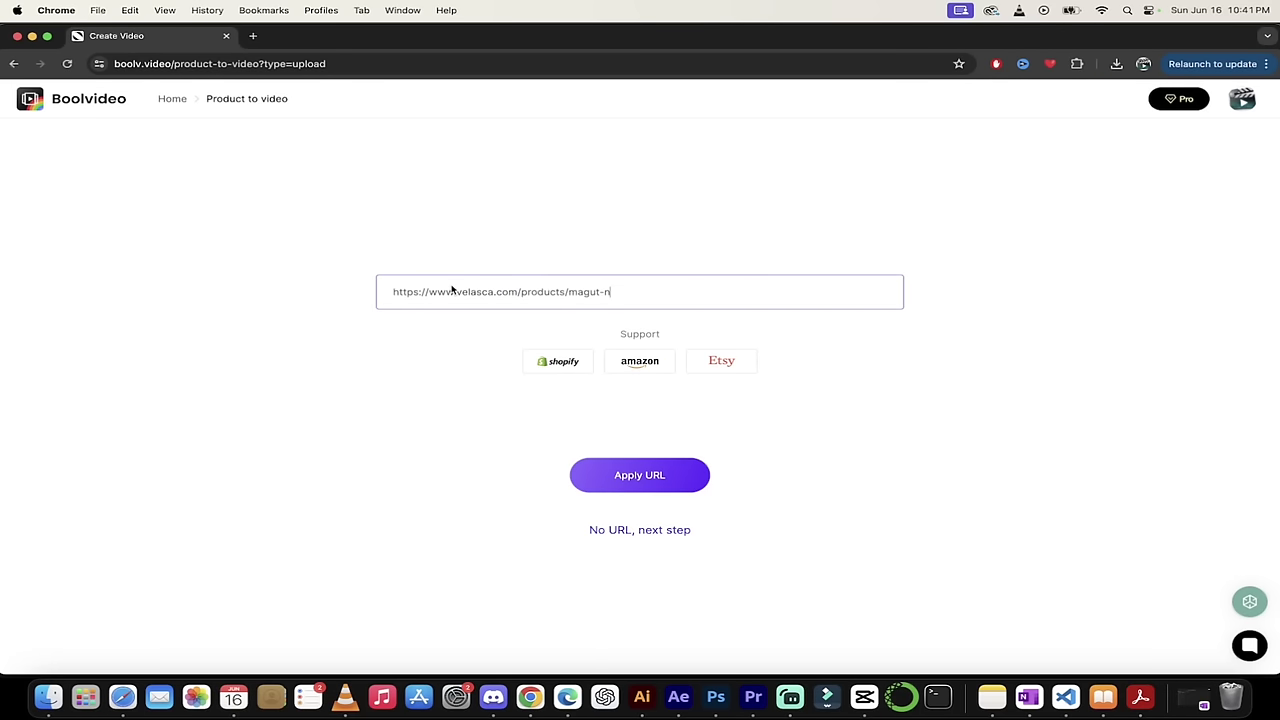
pyautogui.click(636, 477)
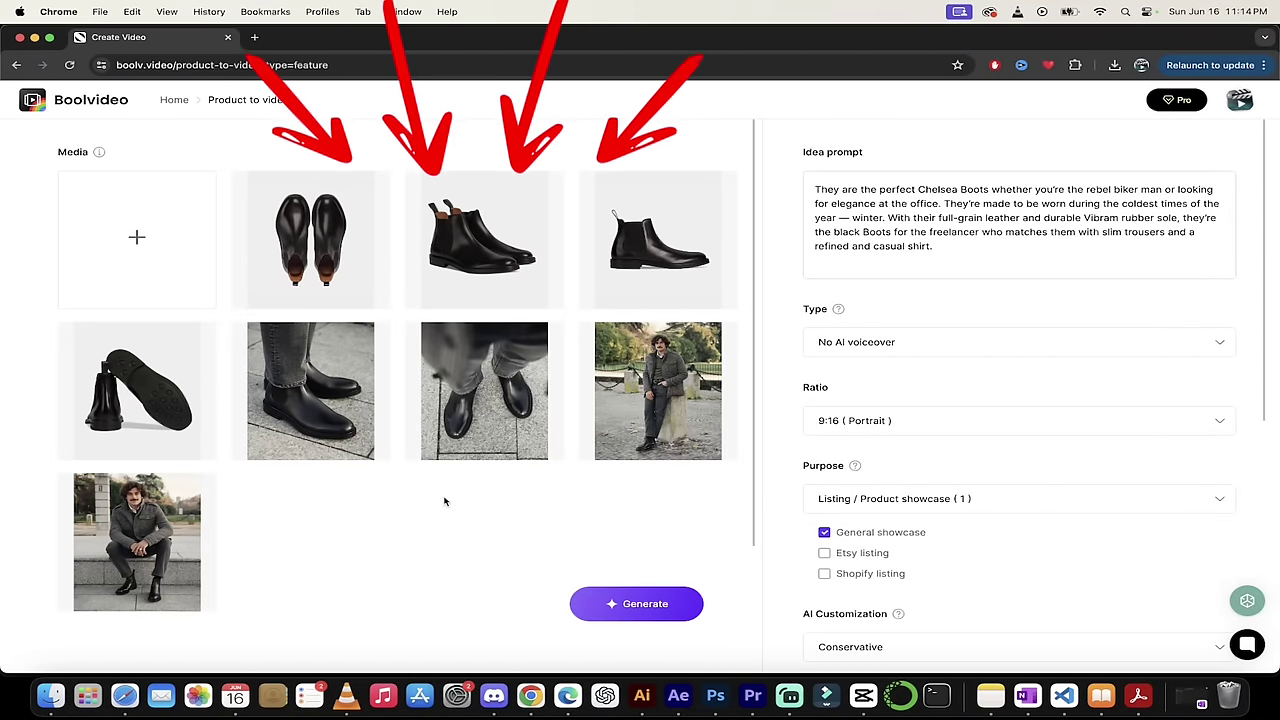
# - Set the video Type to With AI voiceover
pyautogui.click(872, 207)
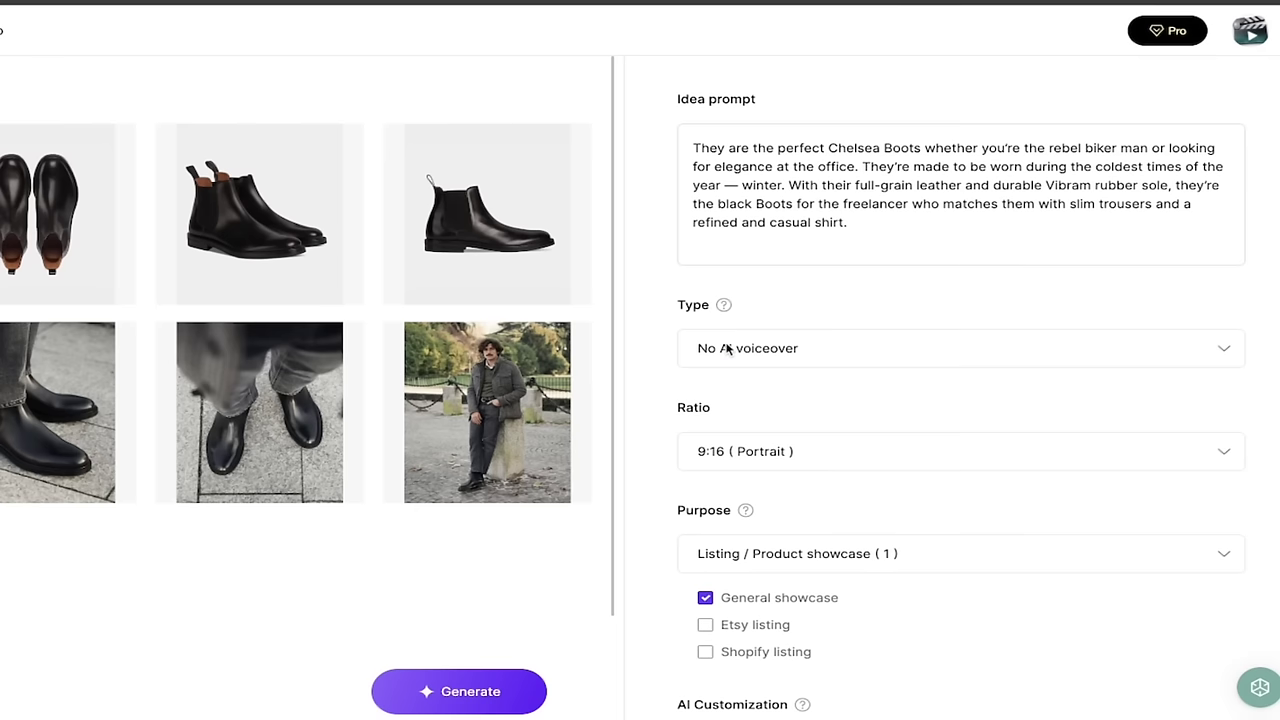
pyautogui.click(728, 348)
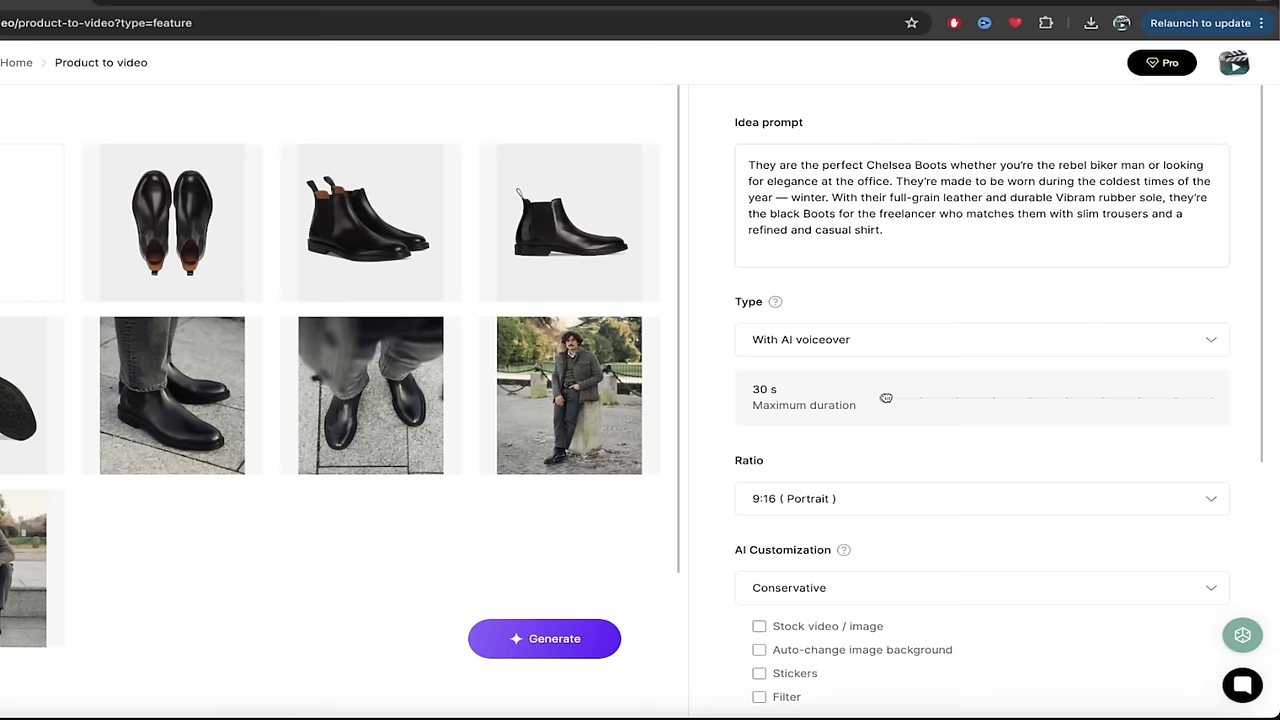
pyautogui.moveTo(885, 398)
pyautogui.mouseDown()
pyautogui.moveTo(944, 402)
pyautogui.moveTo(886, 398)
pyautogui.mouseUp()
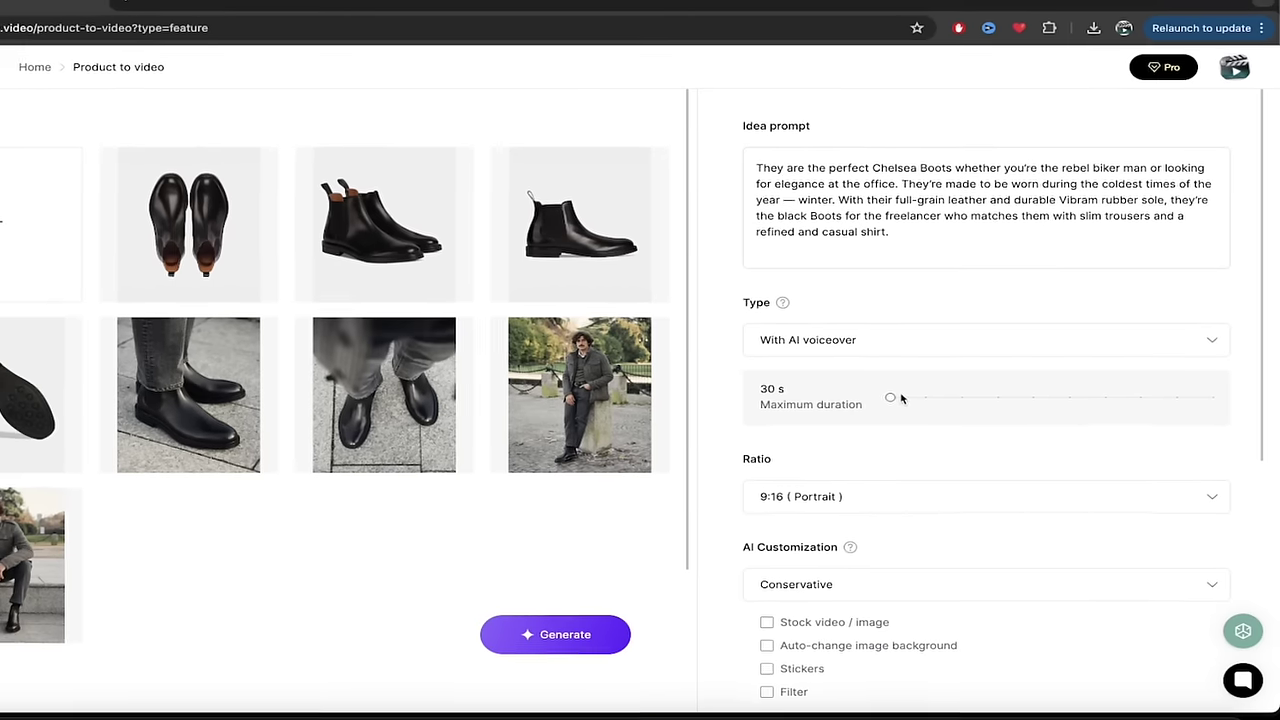
pyautogui.click(911, 400)
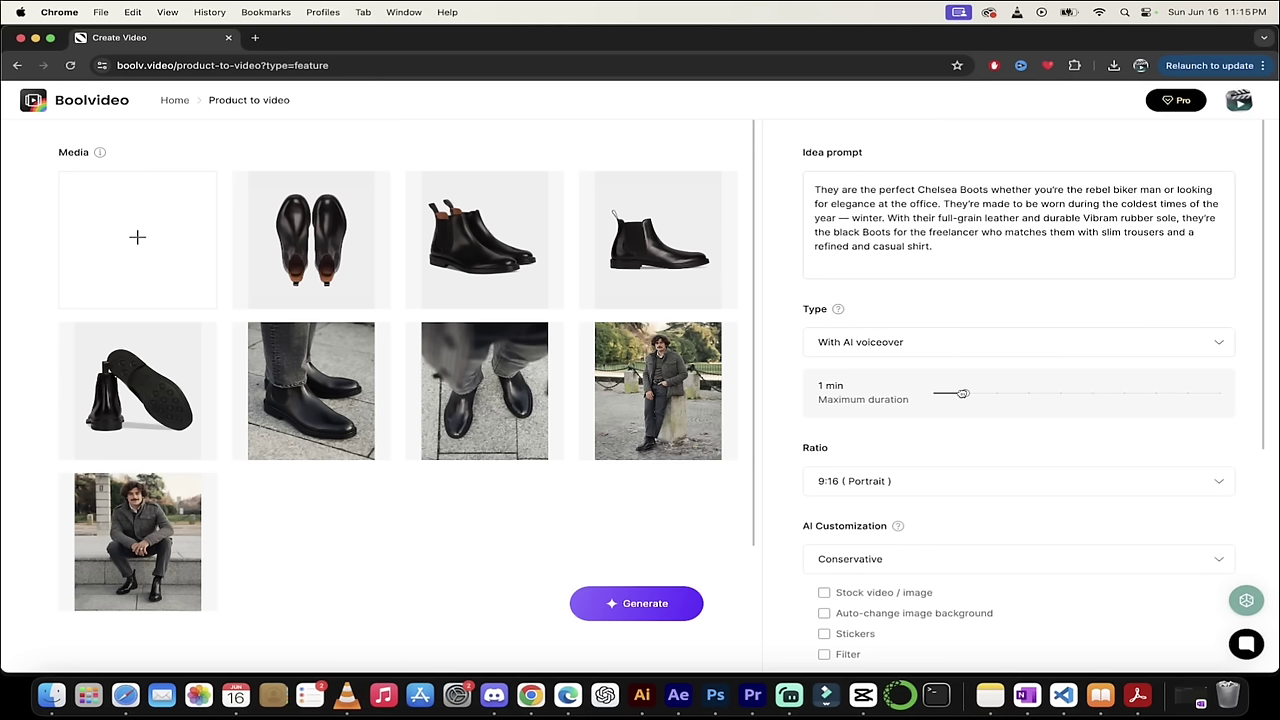
pyautogui.moveTo(957, 396); pyautogui.dragTo(927, 399)
pyautogui.click(857, 484)
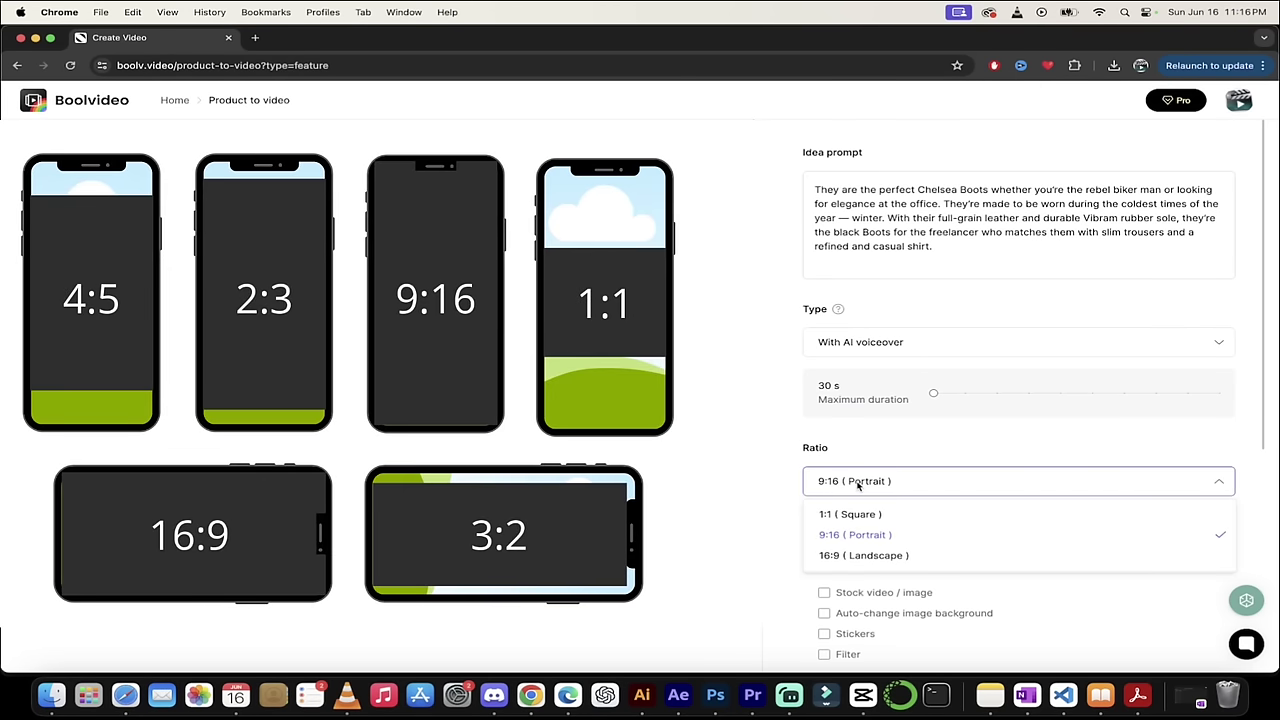
pyautogui.click(845, 537)
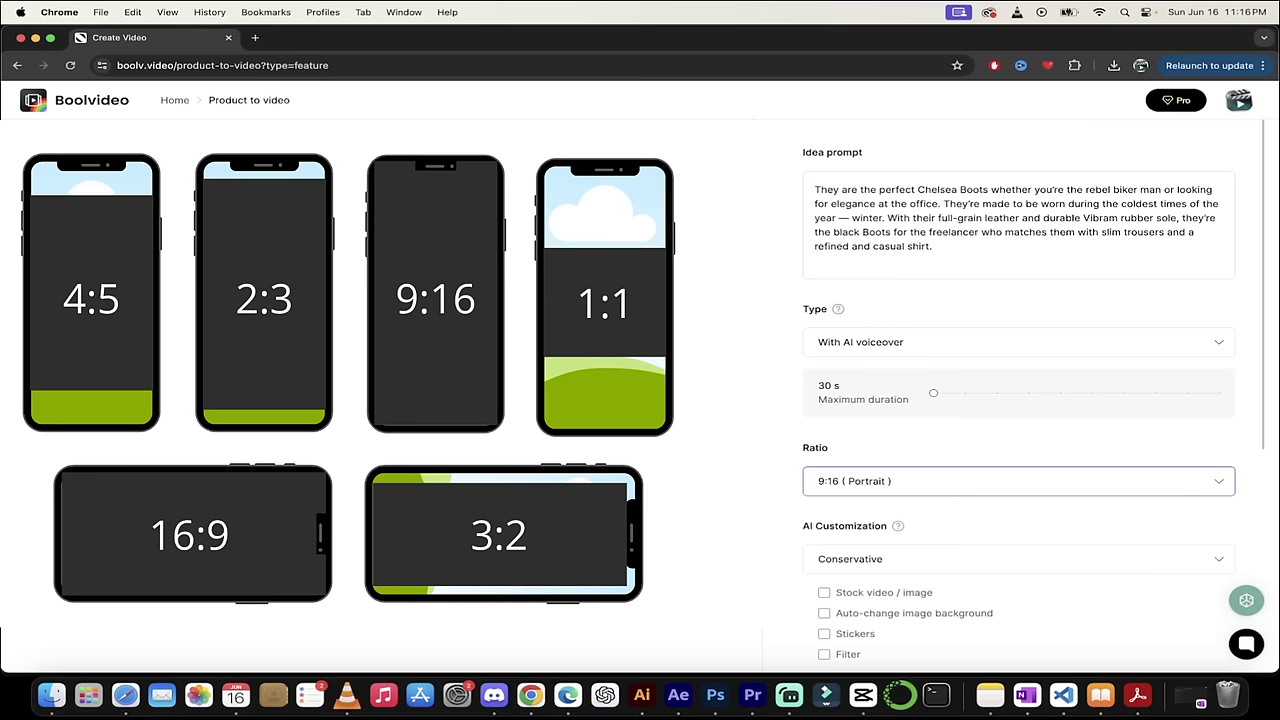
pyautogui.click(853, 484)
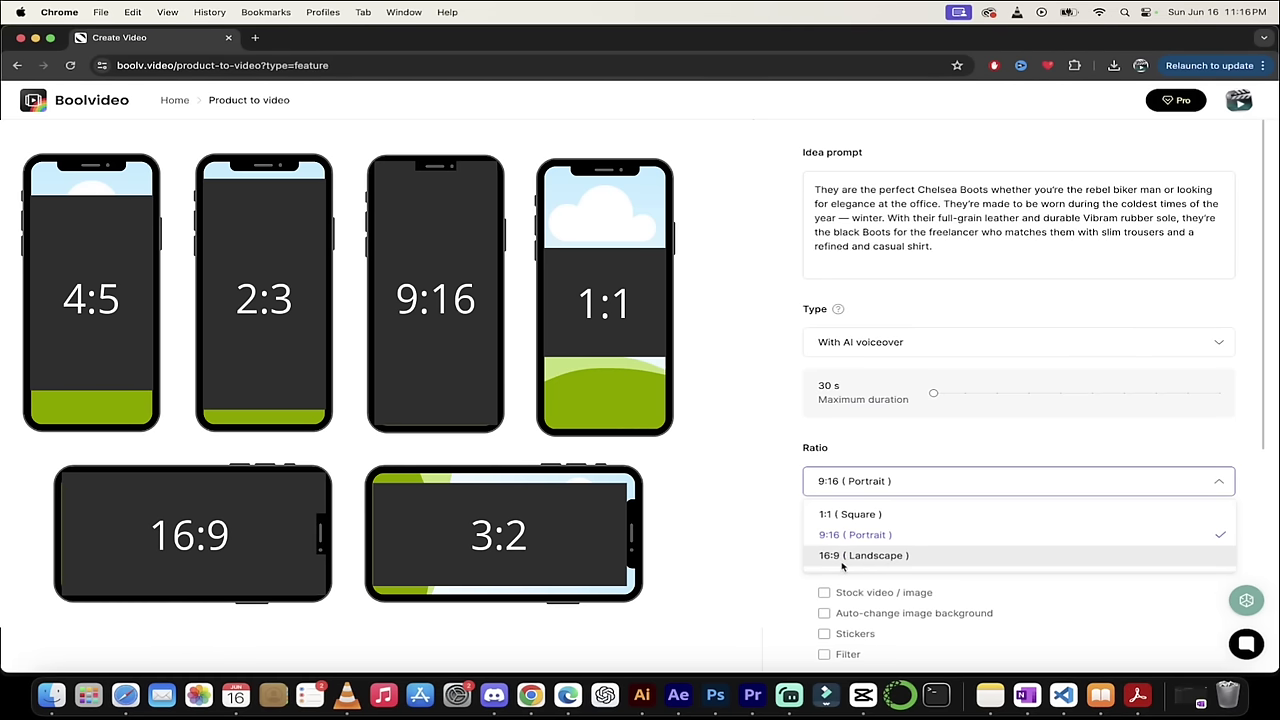
pyautogui.click(814, 534)
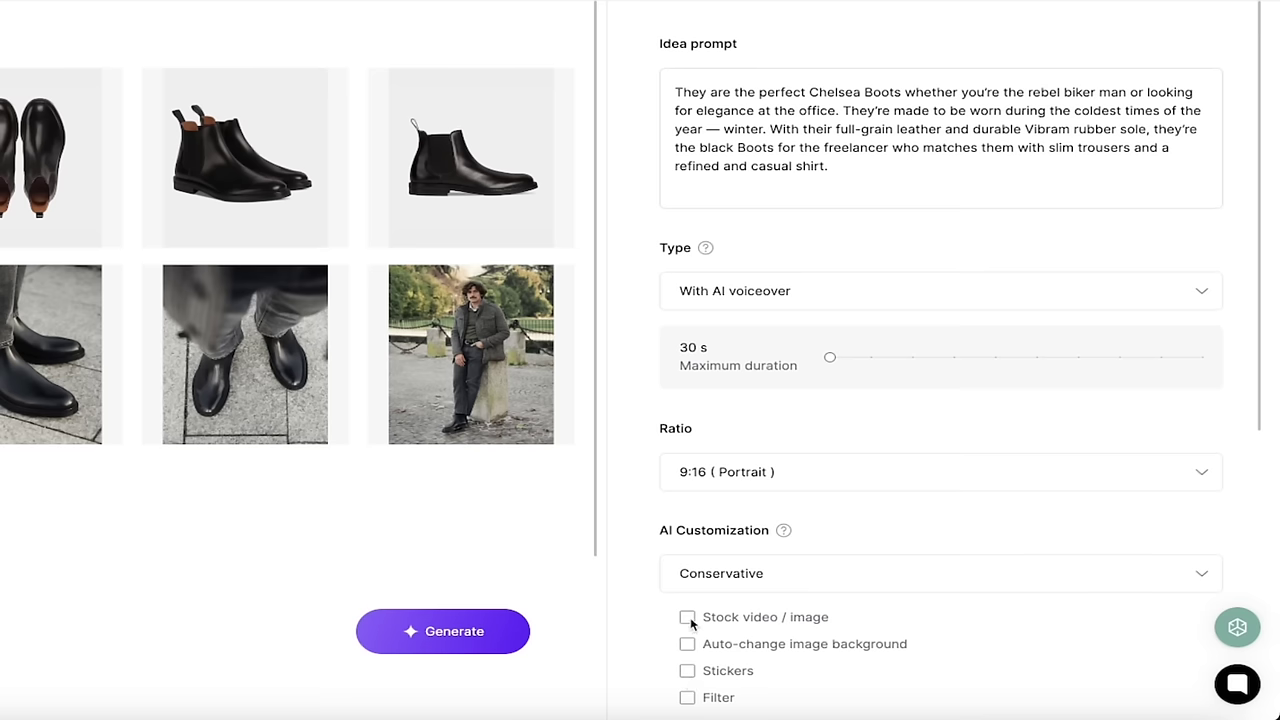
pyautogui.click(740, 574)
pyautogui.click(758, 455)
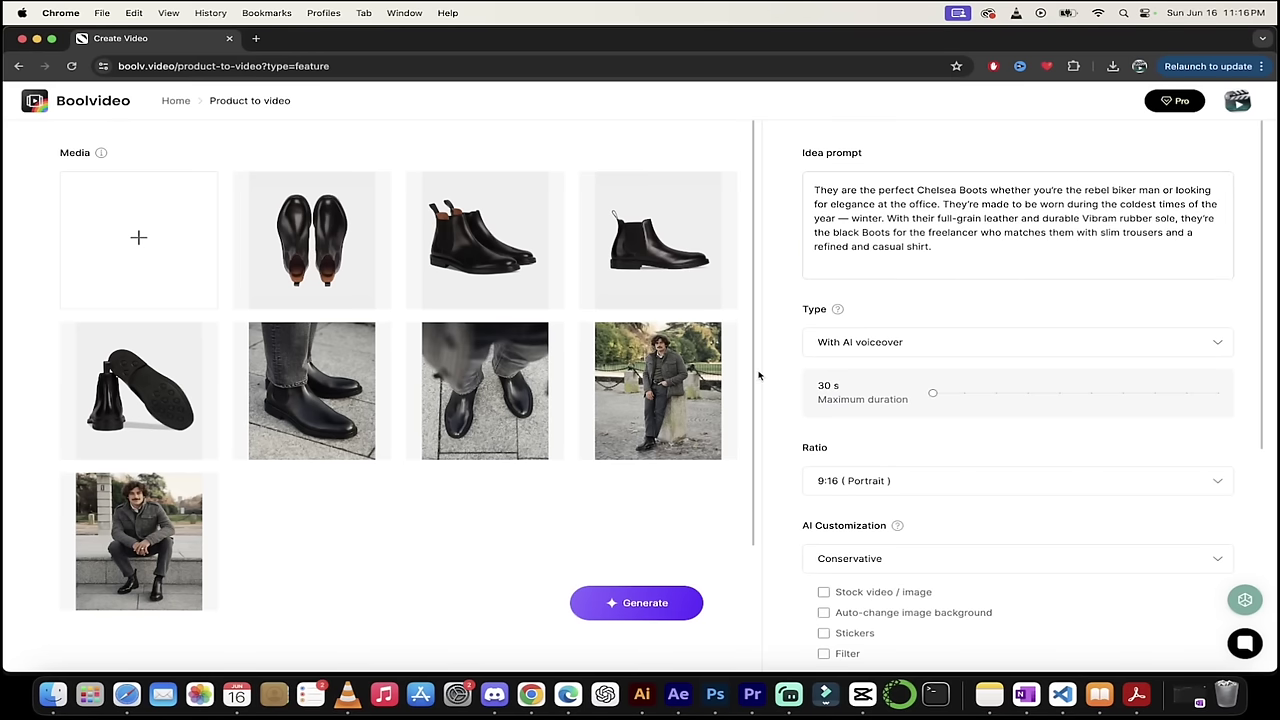
# - Generate the 9:16 voiced Chelsea boots video from the imported photos and prompt
pyautogui.click(645, 607)
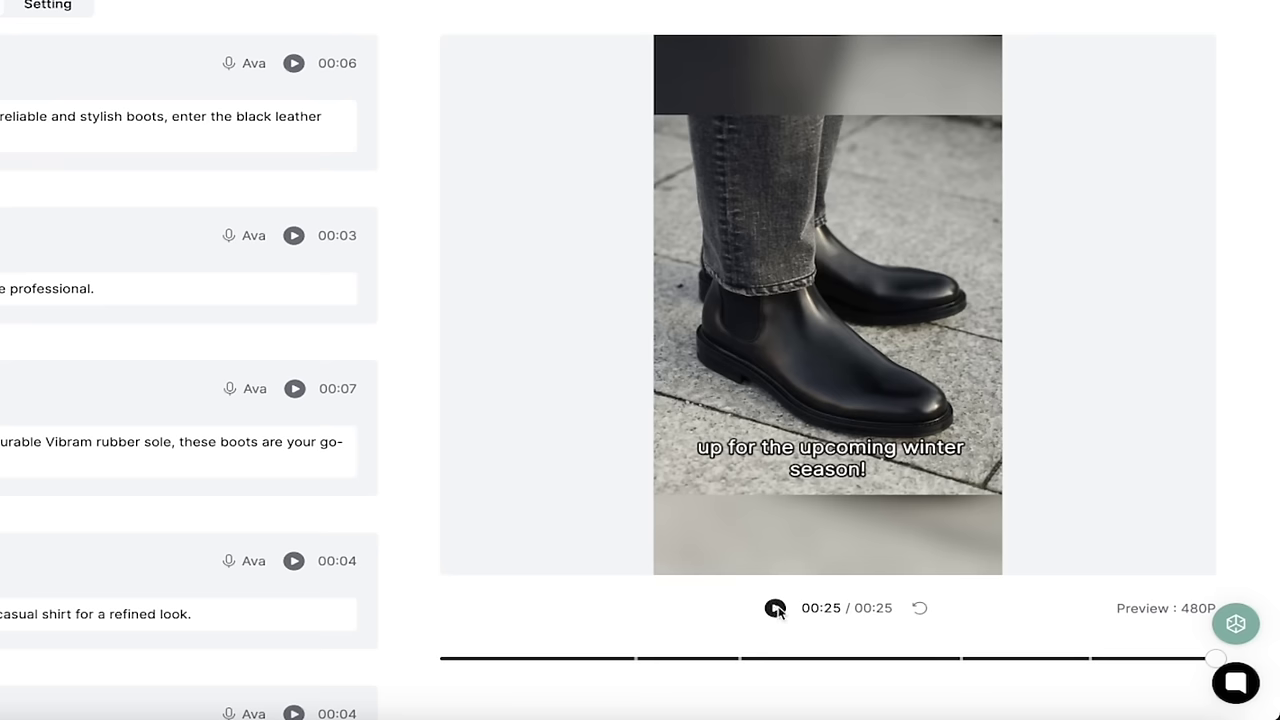
pyautogui.click(776, 609)
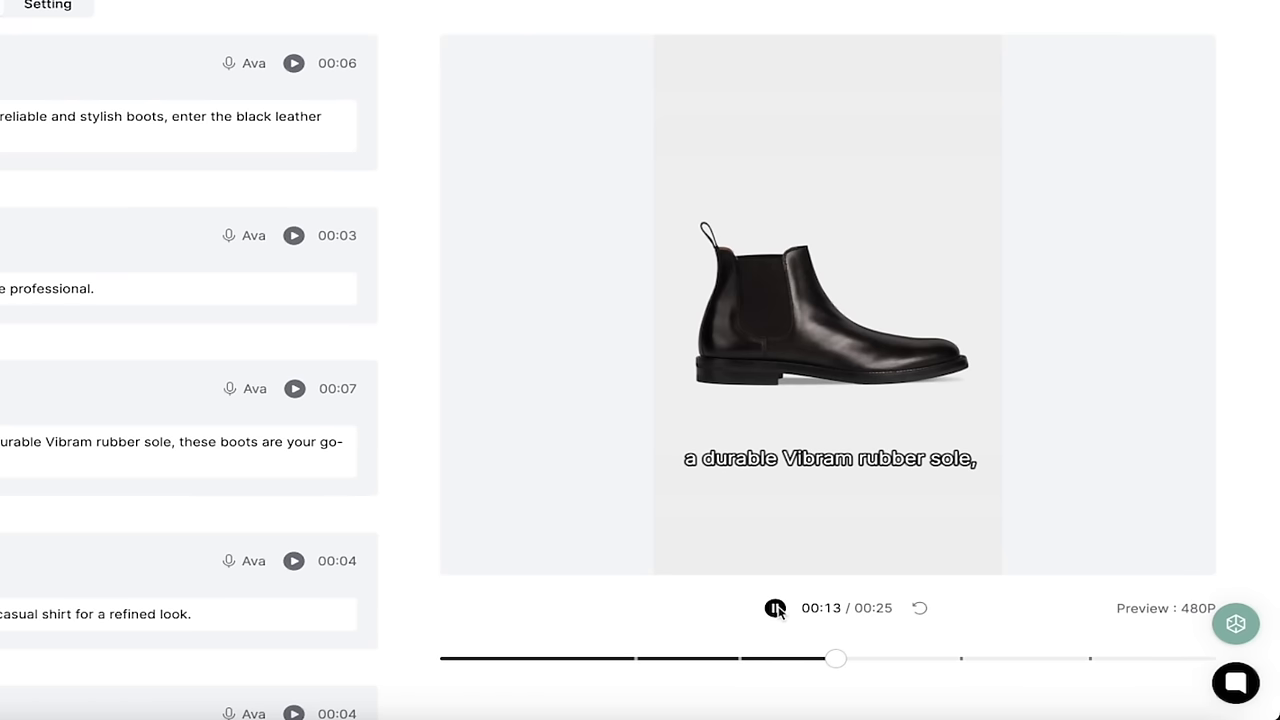
pyautogui.click(776, 608)
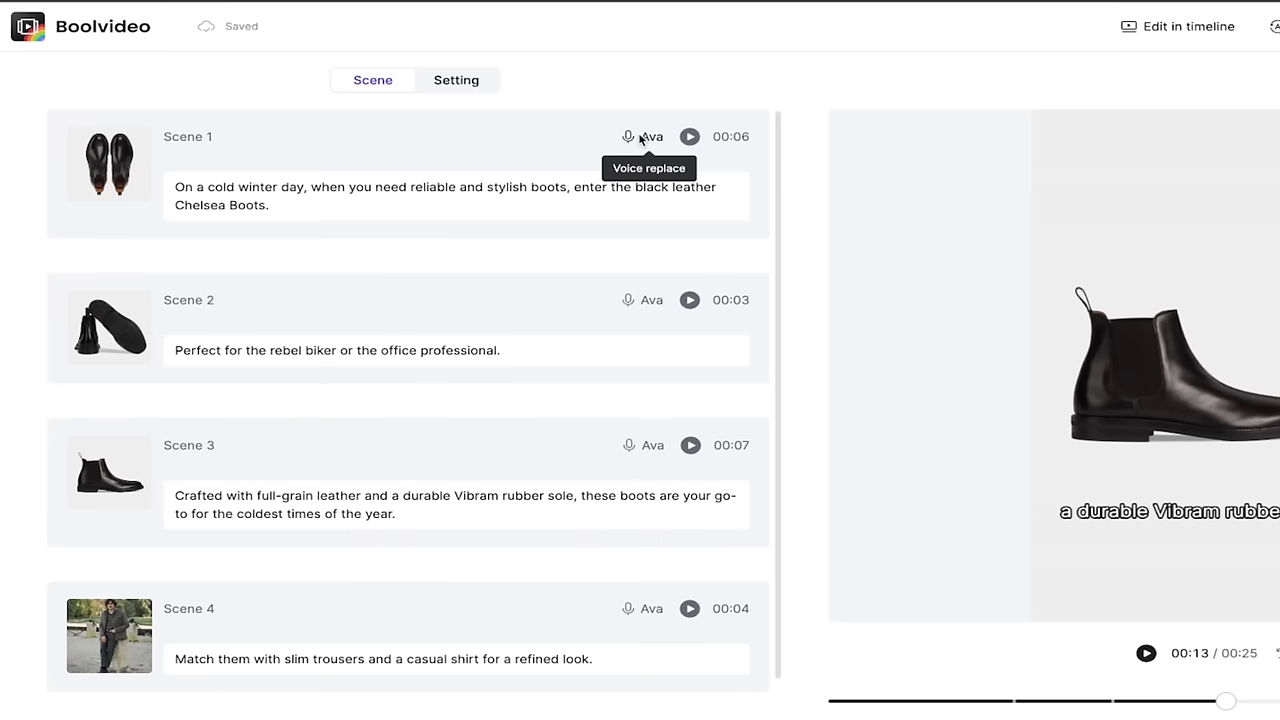
# - Filter Scene 1's voice library to Male voices and preview Brandon and Tony
pyautogui.click(640, 137)
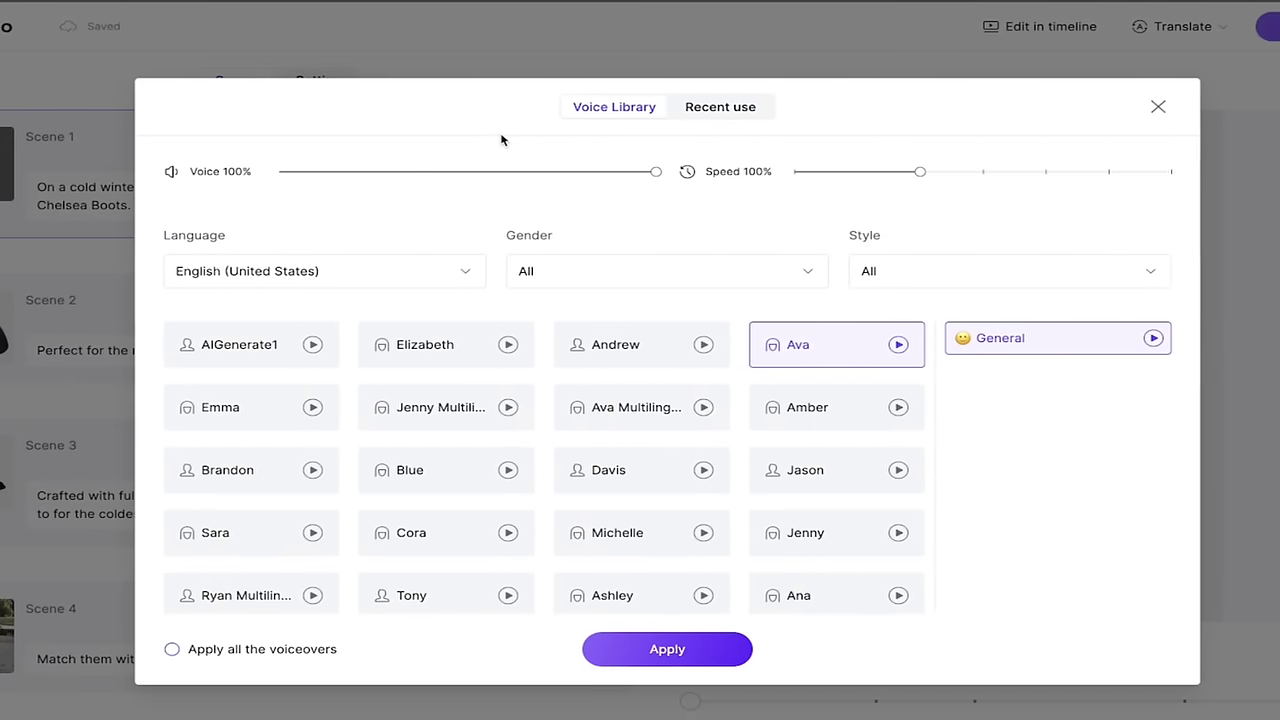
pyautogui.click(531, 271)
pyautogui.click(526, 320)
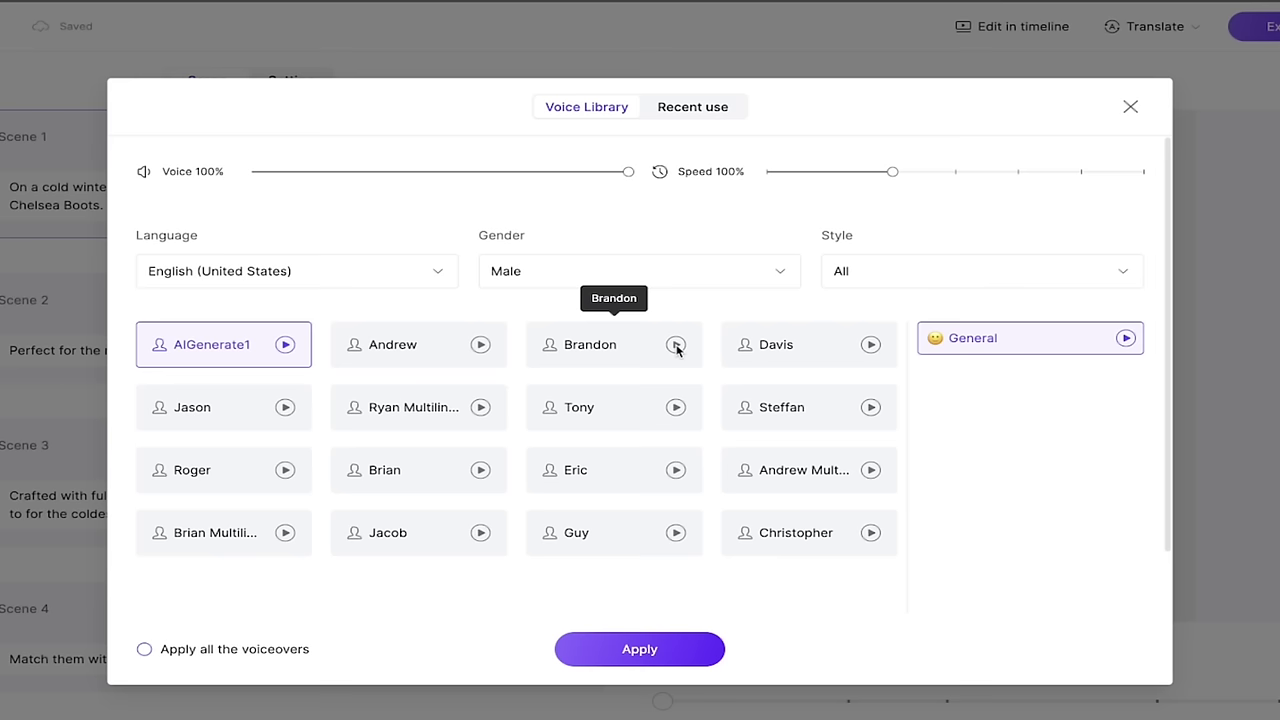
pyautogui.click(676, 345)
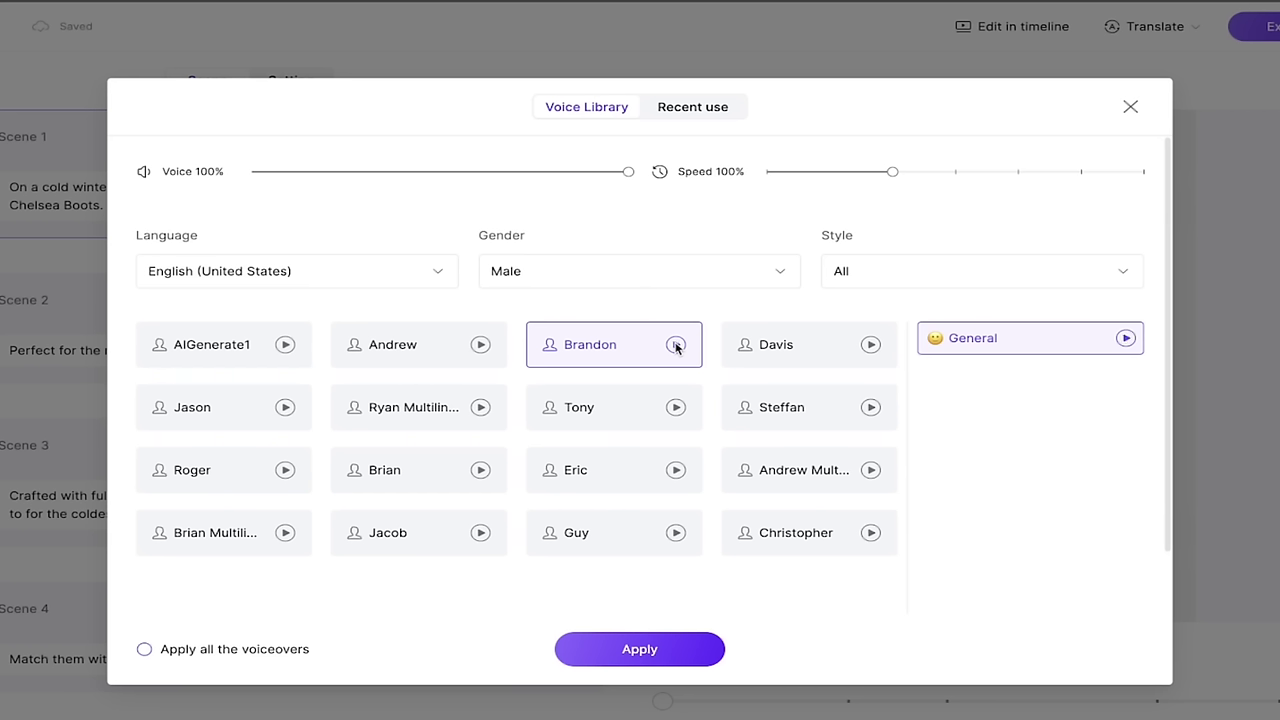
pyautogui.click(676, 409)
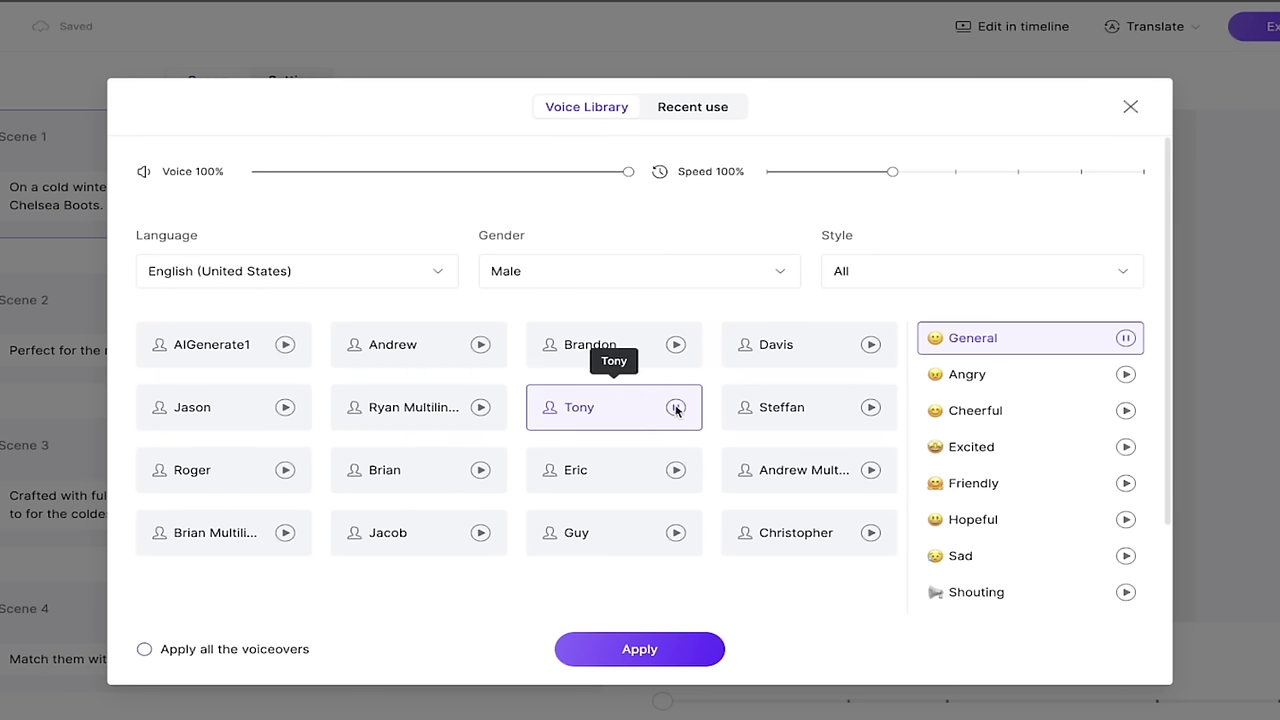
pyautogui.click(676, 409)
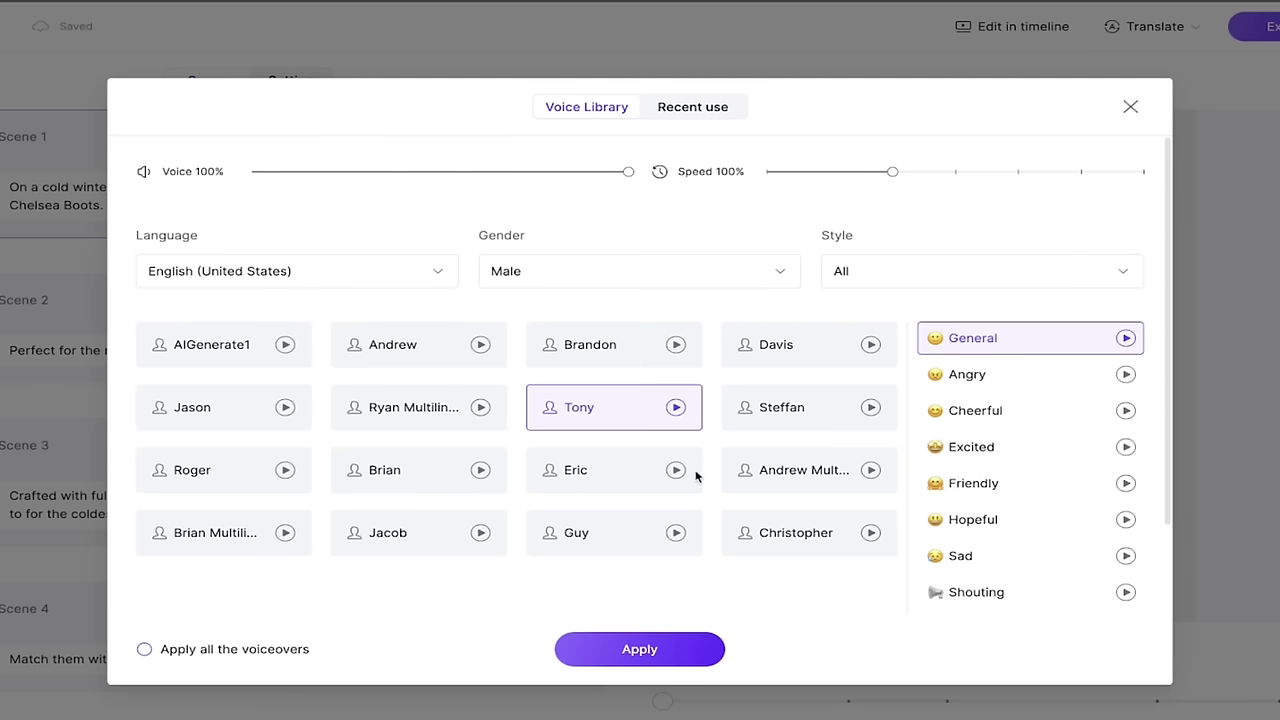
# - Browse the voice list, then close the library without applying, keeping Ava
pyautogui.scroll(-2, 974, 417)
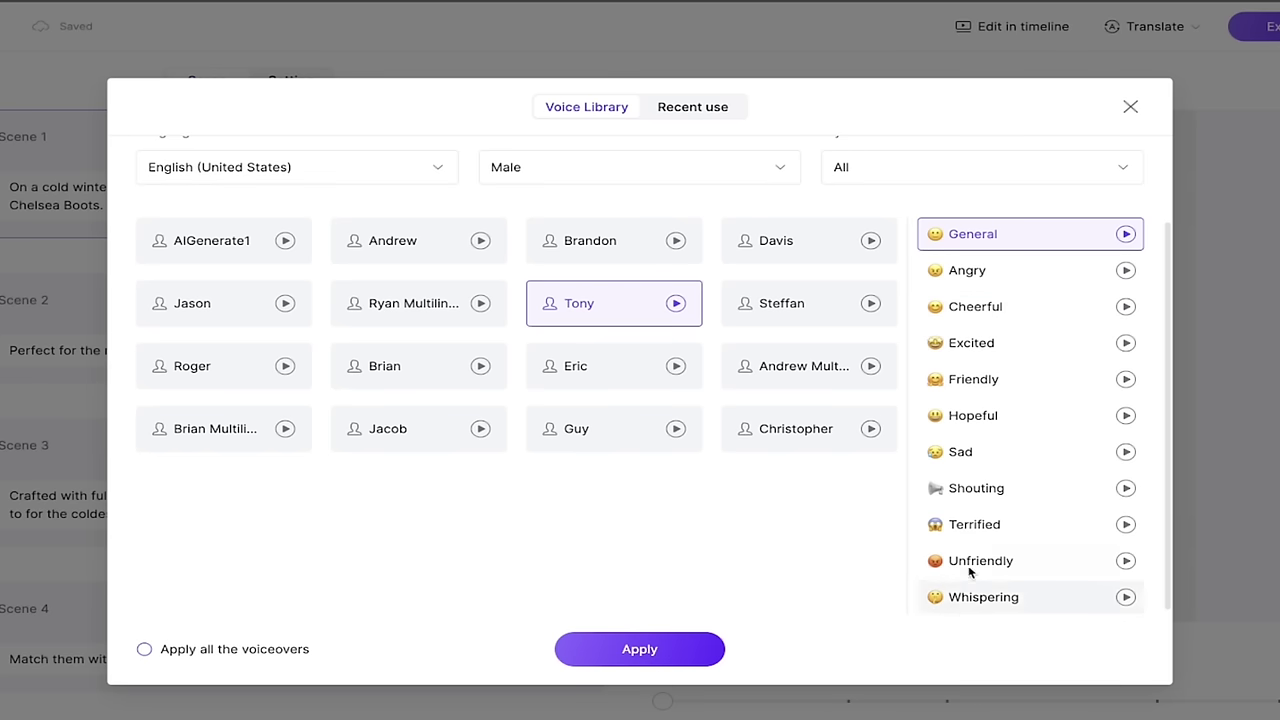
pyautogui.scroll(1, 980, 500)
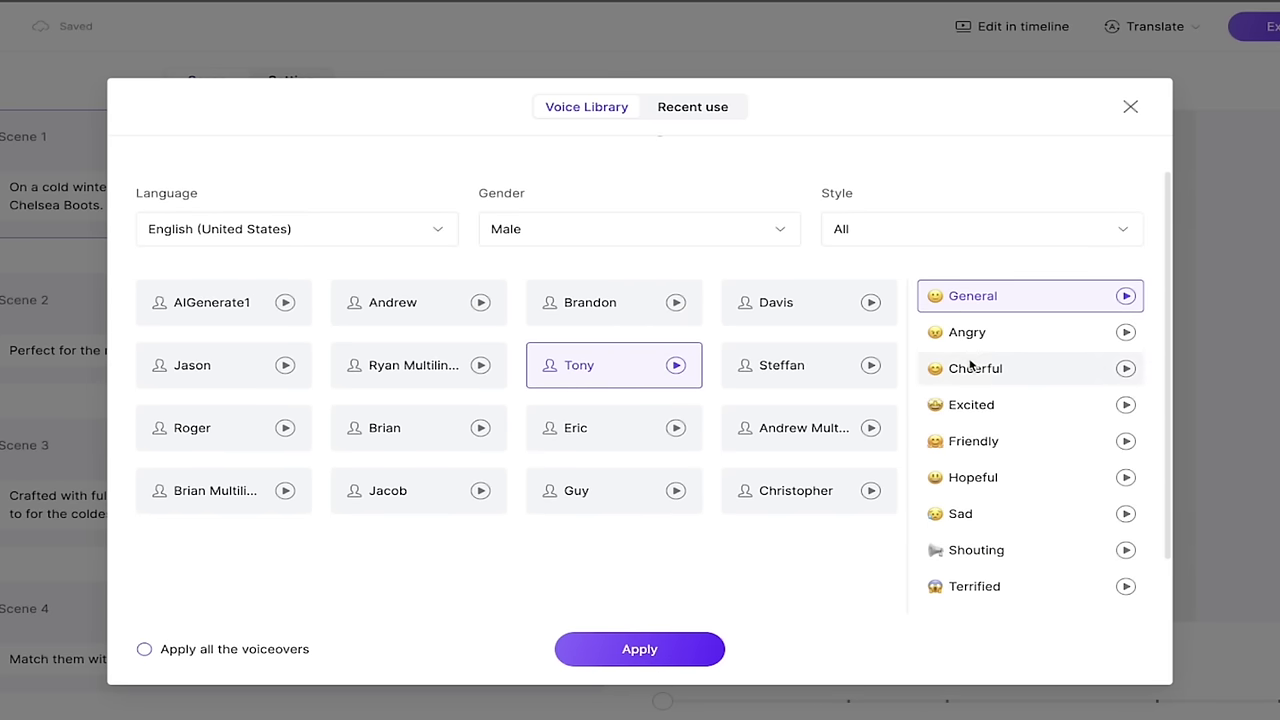
pyautogui.scroll(-1, 971, 437)
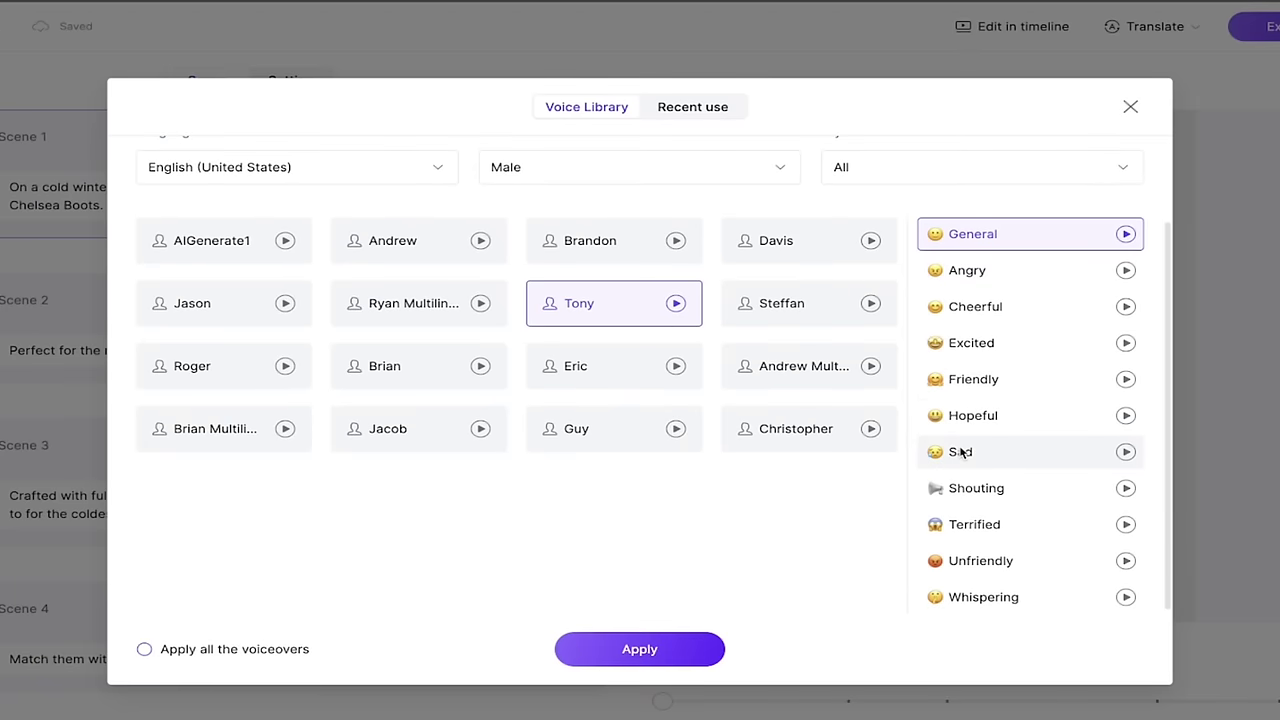
pyautogui.scroll(1, 742, 549)
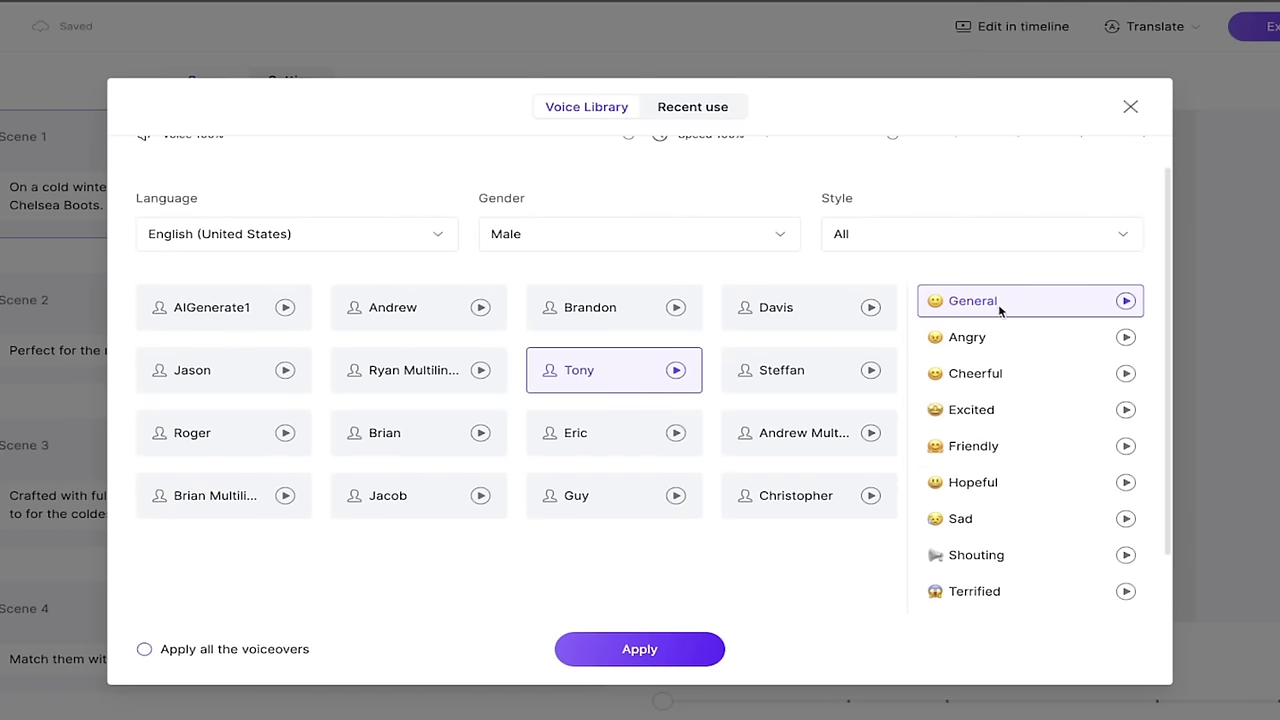
pyautogui.scroll(1, 713, 444)
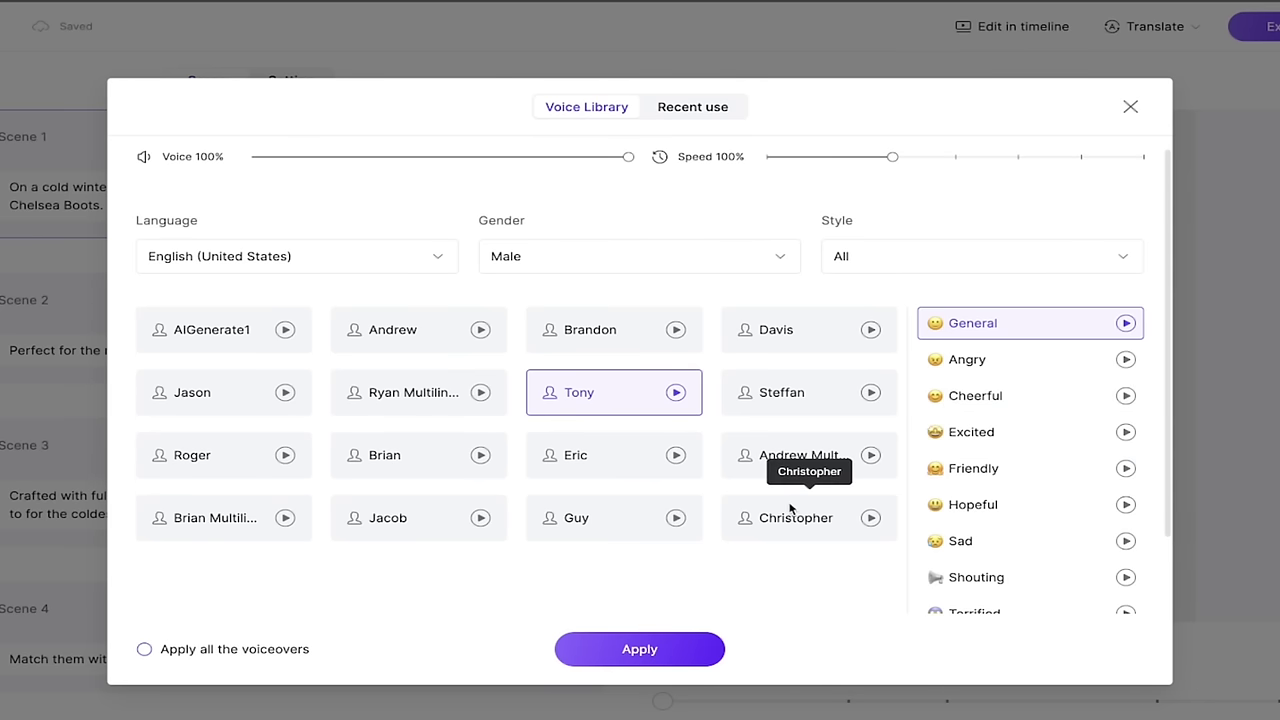
pyautogui.scroll(1, 716, 522)
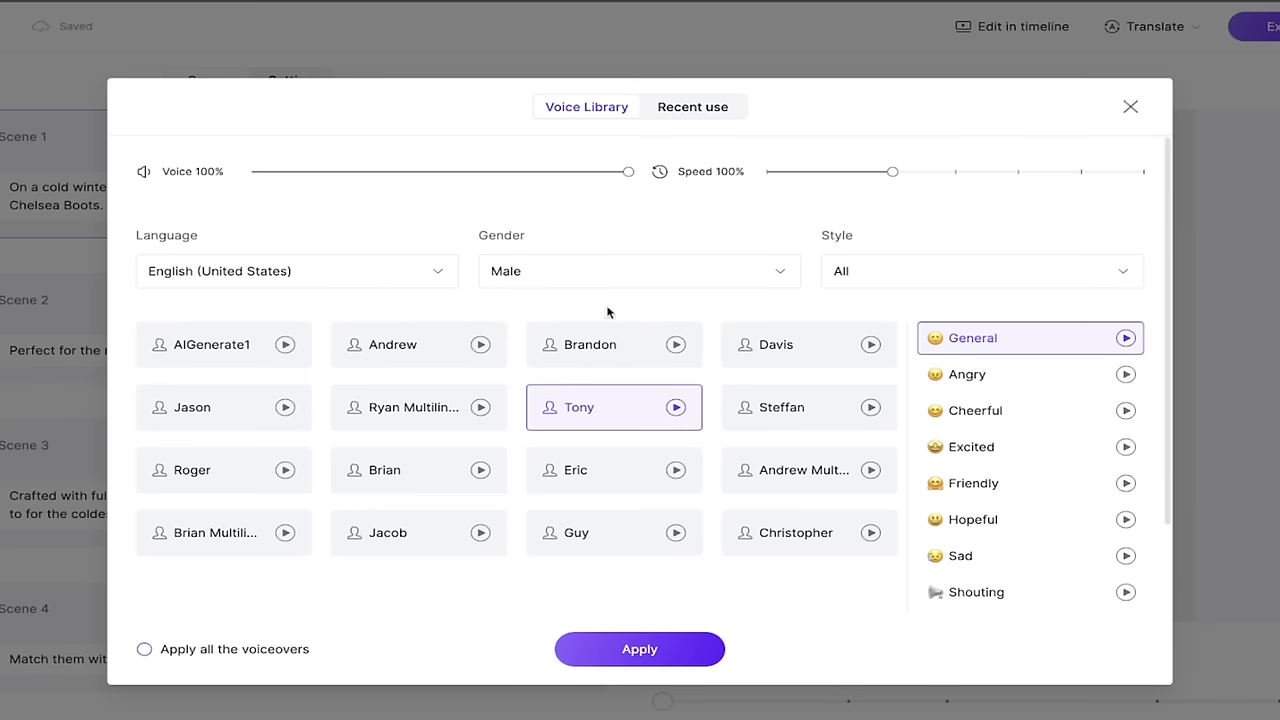
pyautogui.click(1129, 106)
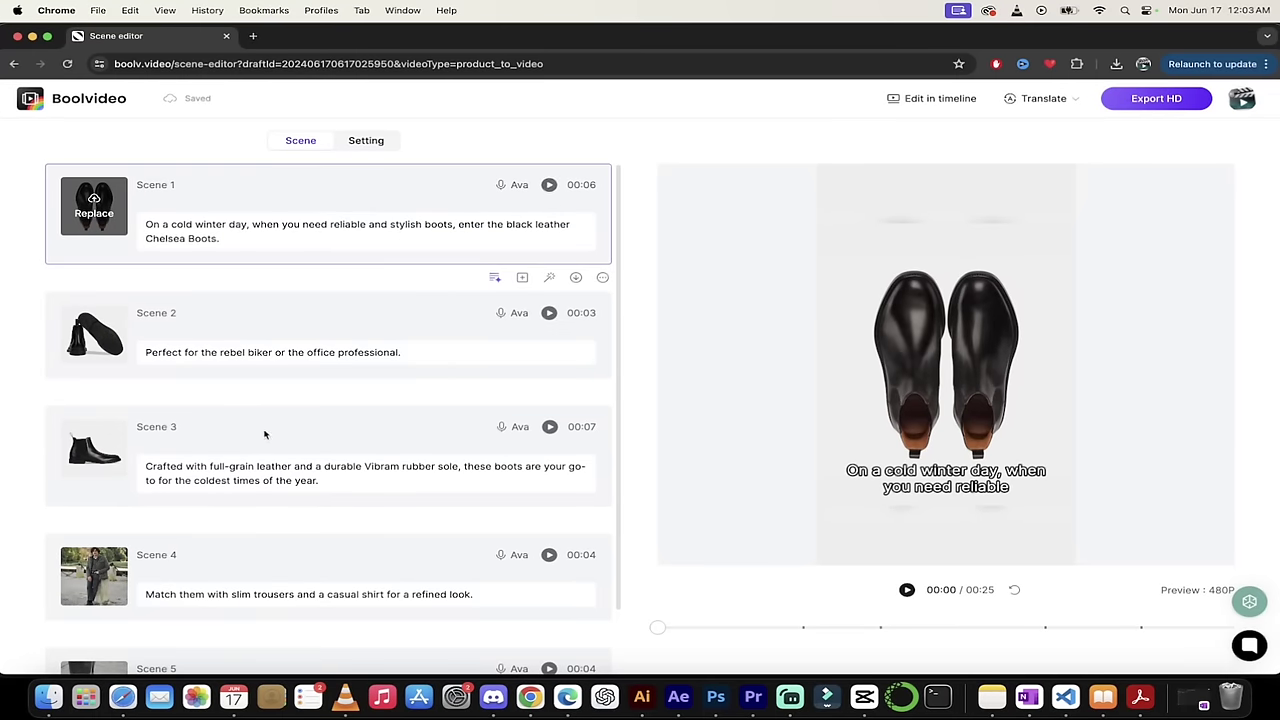
# - Replace 'cold winter' with 'hot summer' in Scene 1's script
pyautogui.scroll(-2, 265, 434)
pyautogui.scroll(2, 265, 434)
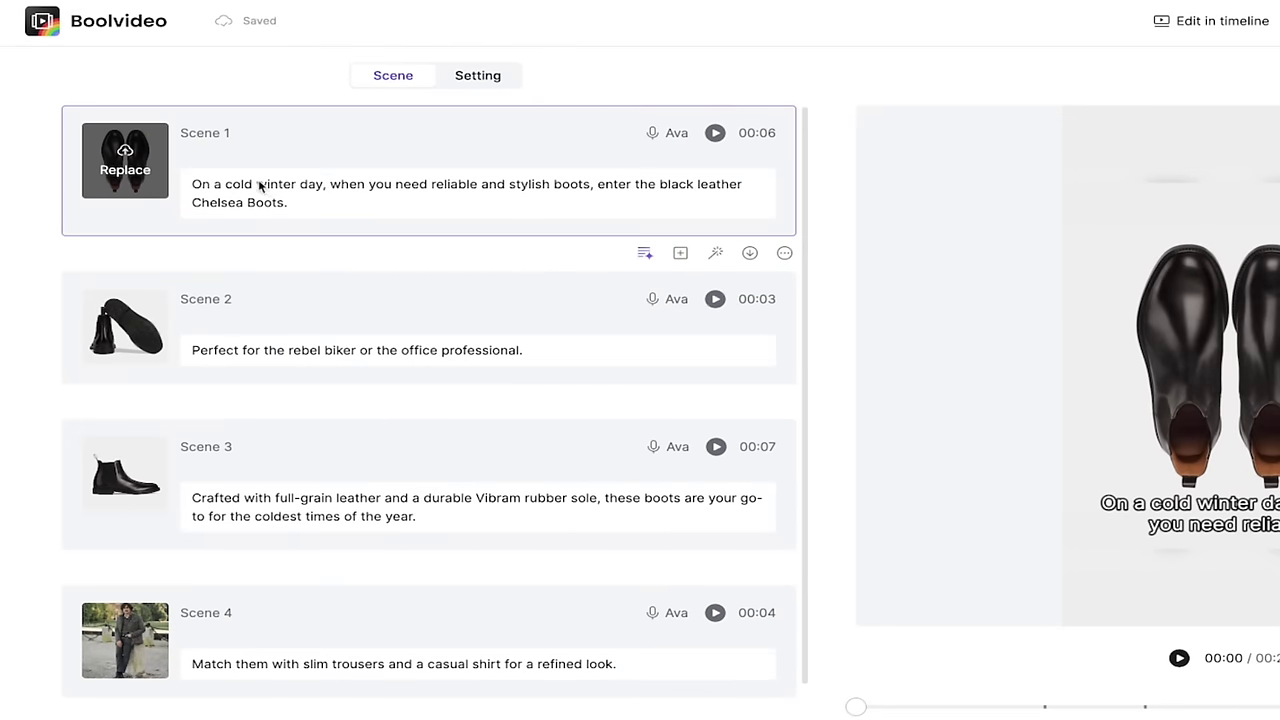
pyautogui.moveTo(254, 186)
pyautogui.mouseDown()
pyautogui.moveTo(243, 186)
pyautogui.moveTo(270, 187)
pyautogui.moveTo(229, 187)
pyautogui.mouseUp()
pyautogui.click(291, 186)
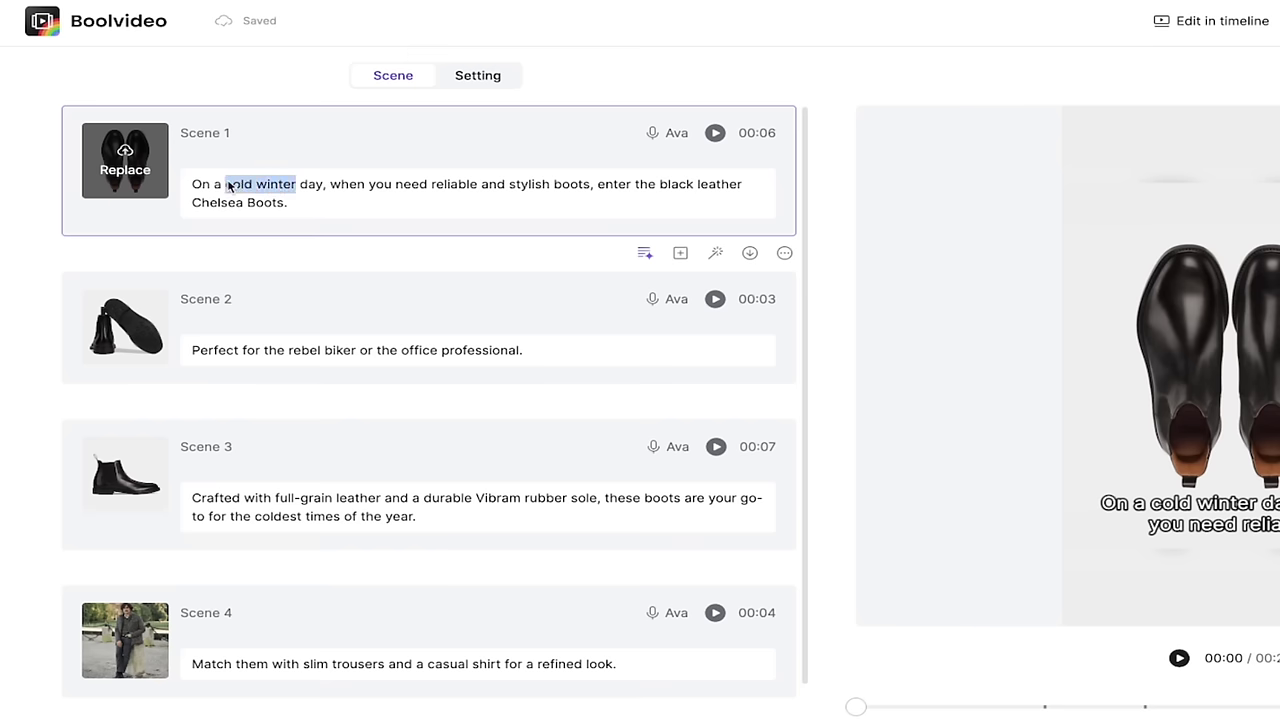
pyautogui.write('hot summer')
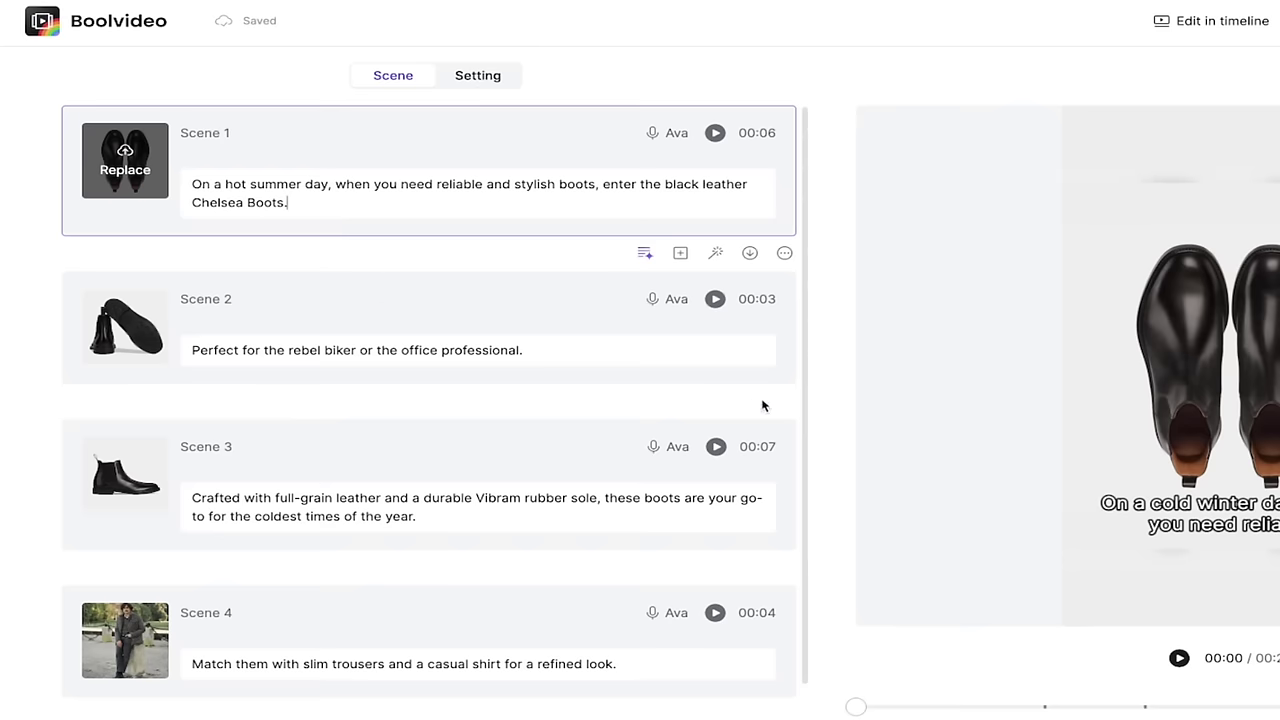
# - Replace Scene 4's image with the project photo of black boots worn with grey trousers
pyautogui.scroll(-2, 470, 440)
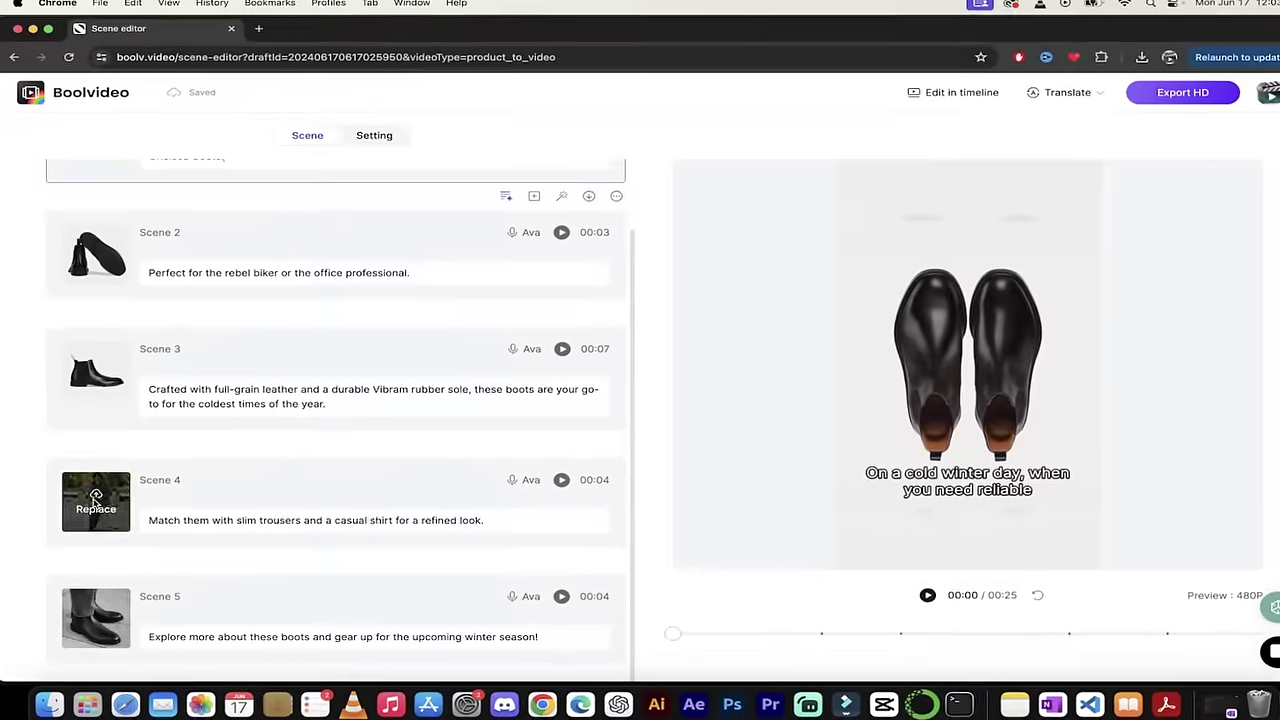
pyautogui.scroll(2, 222, 401)
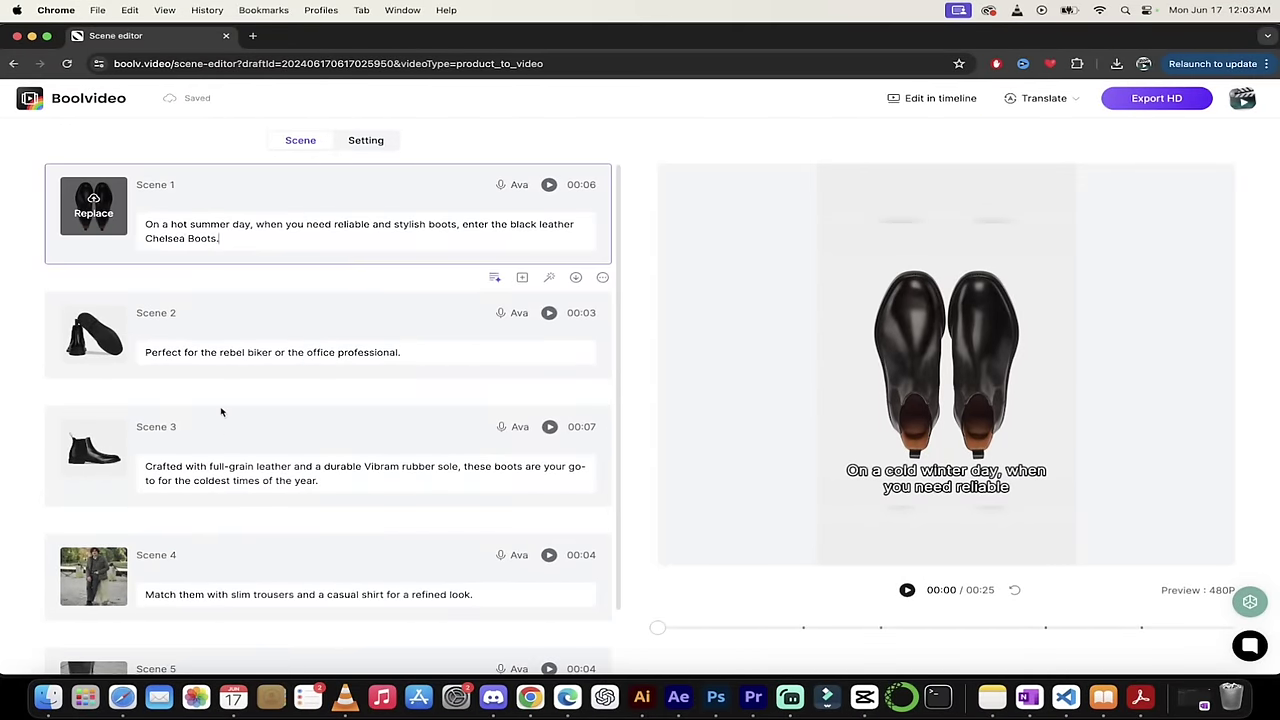
pyautogui.scroll(-1, 222, 411)
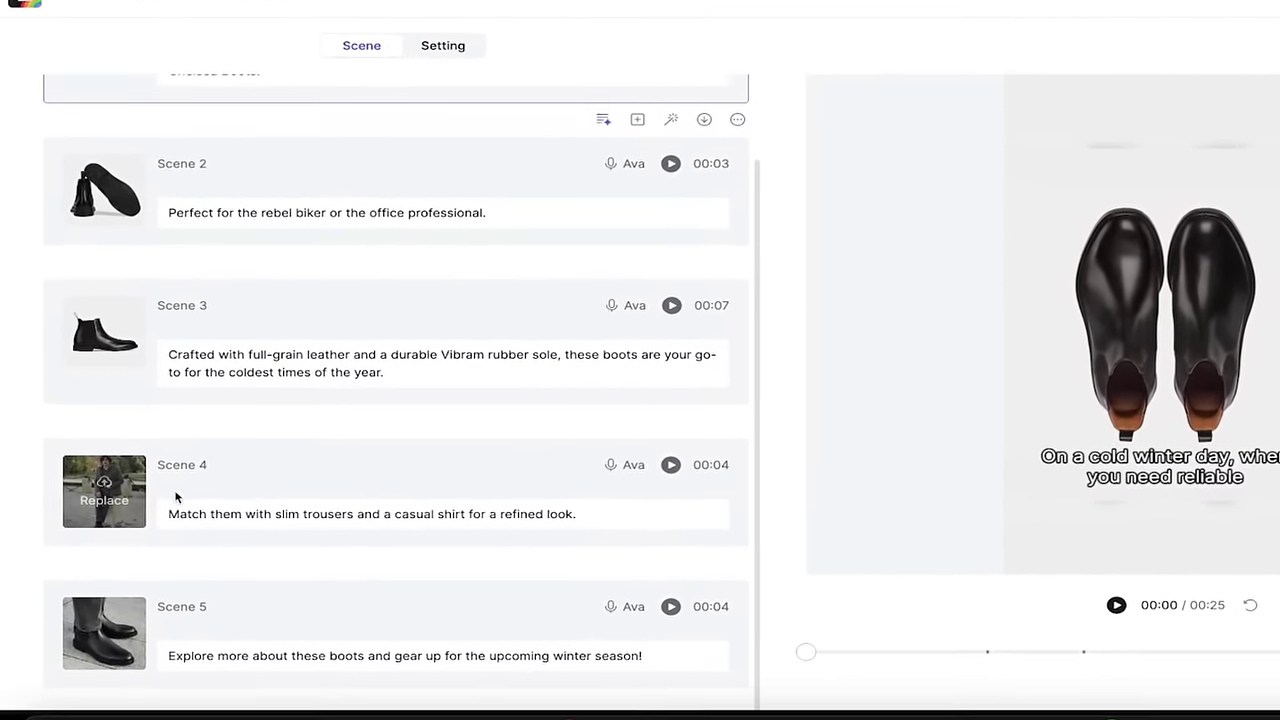
pyautogui.moveTo(110, 486)
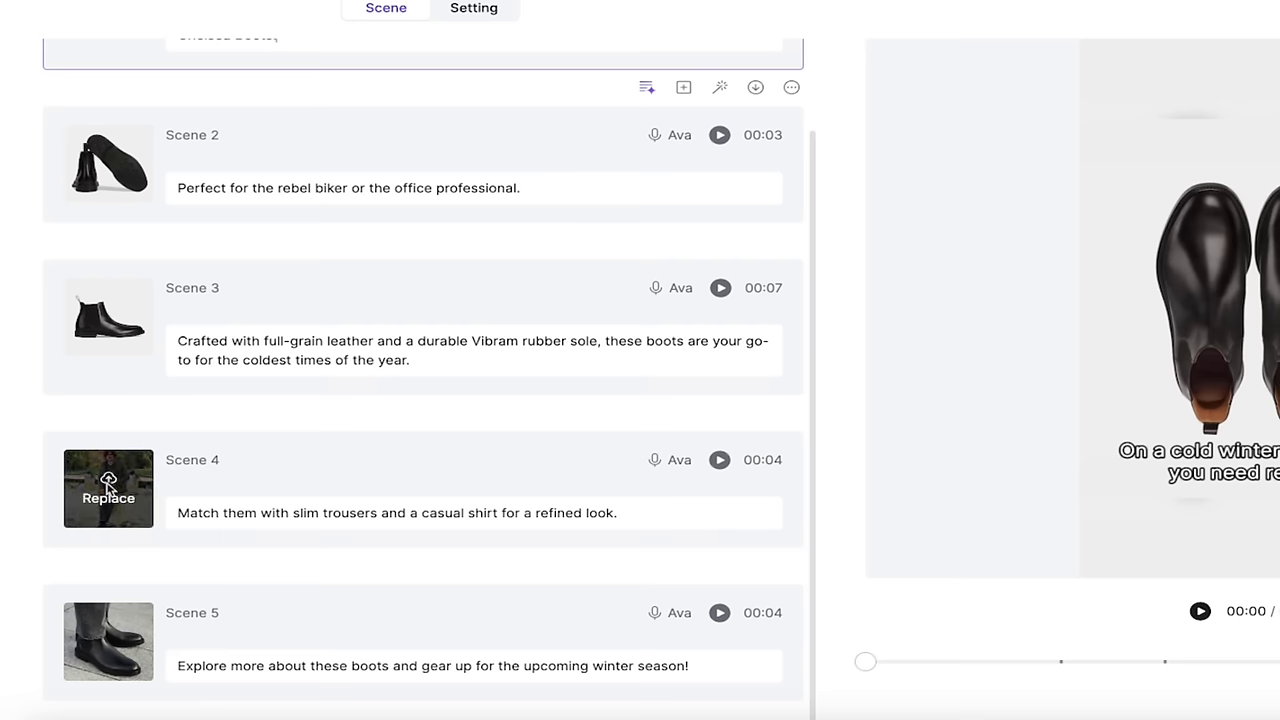
pyautogui.click(100, 488)
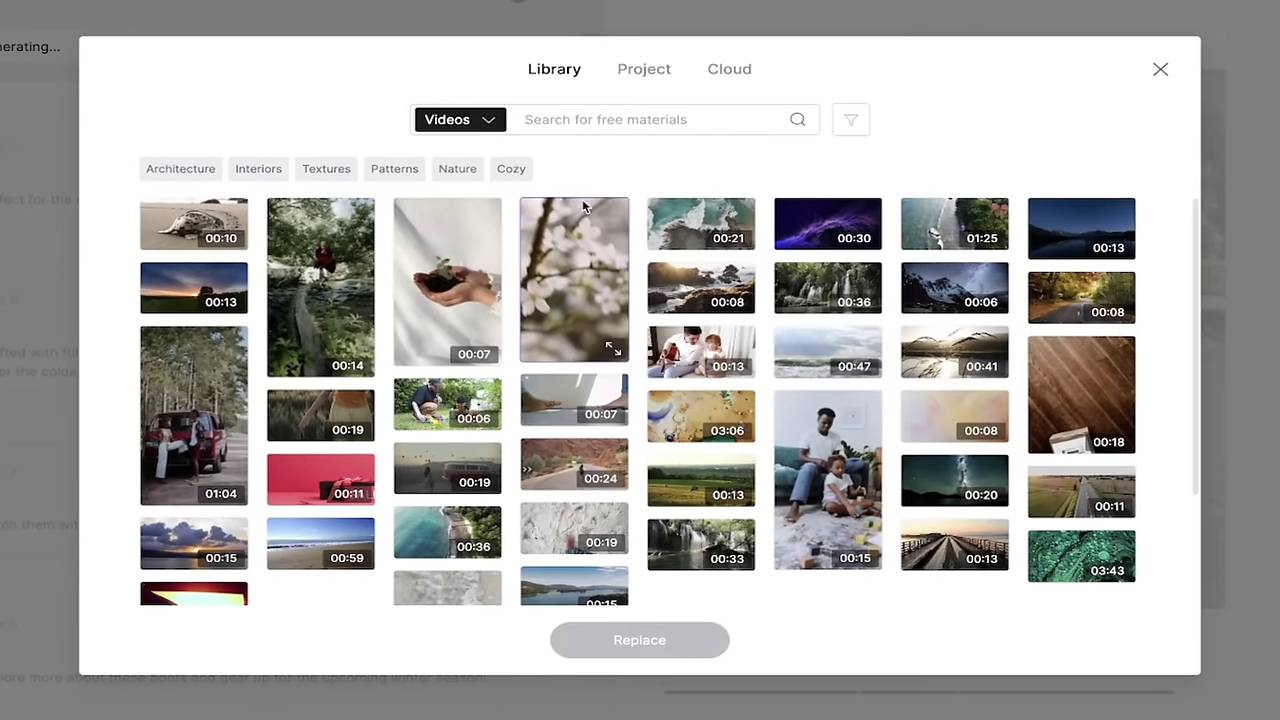
pyautogui.click(644, 70)
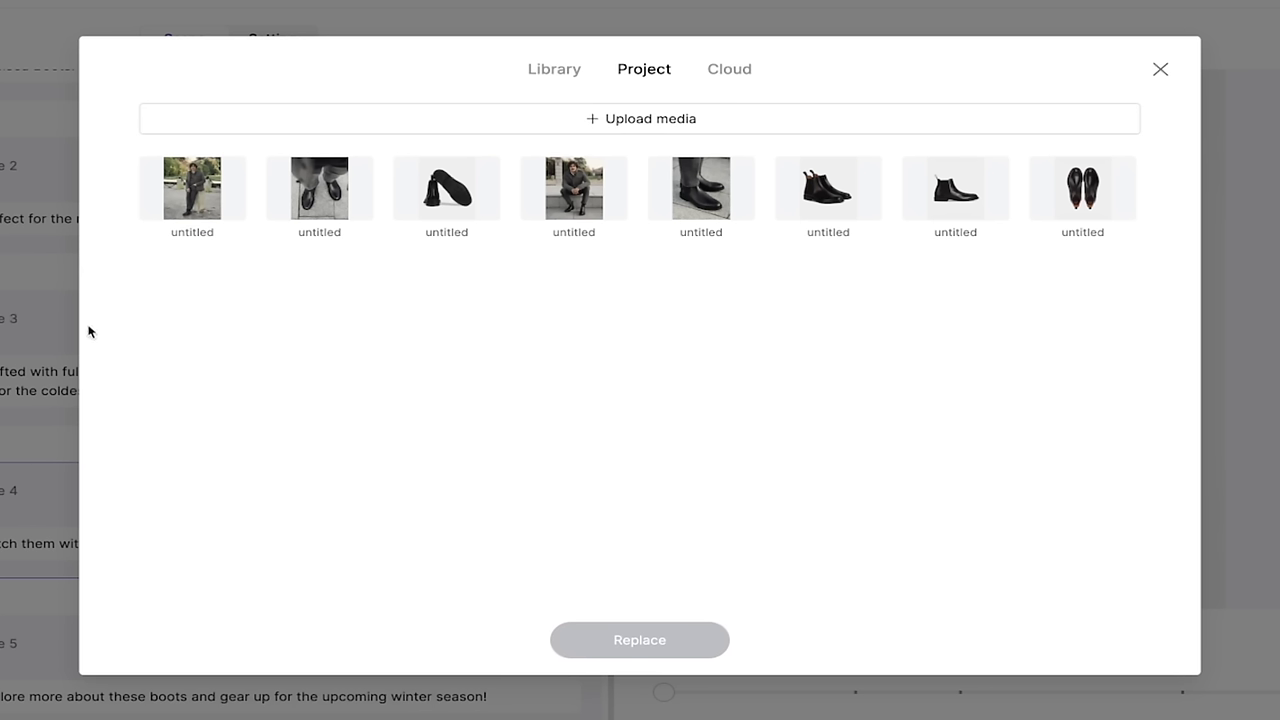
pyautogui.click(318, 186)
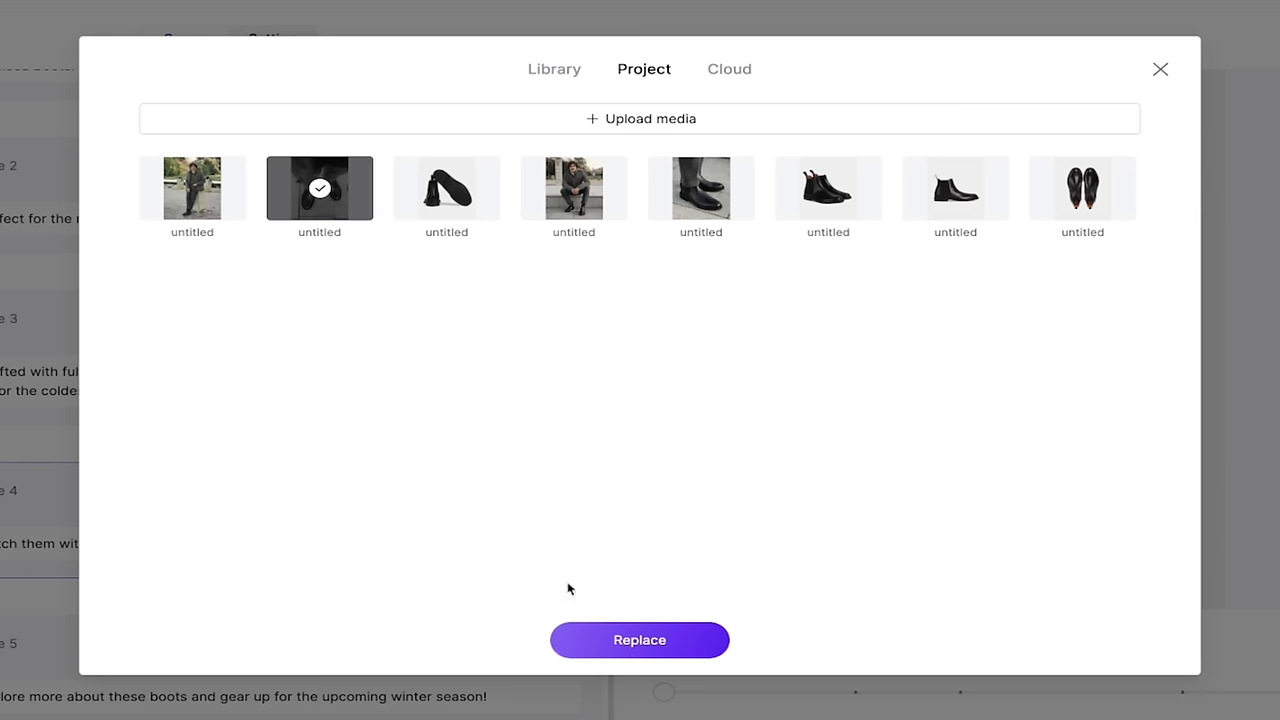
pyautogui.click(598, 642)
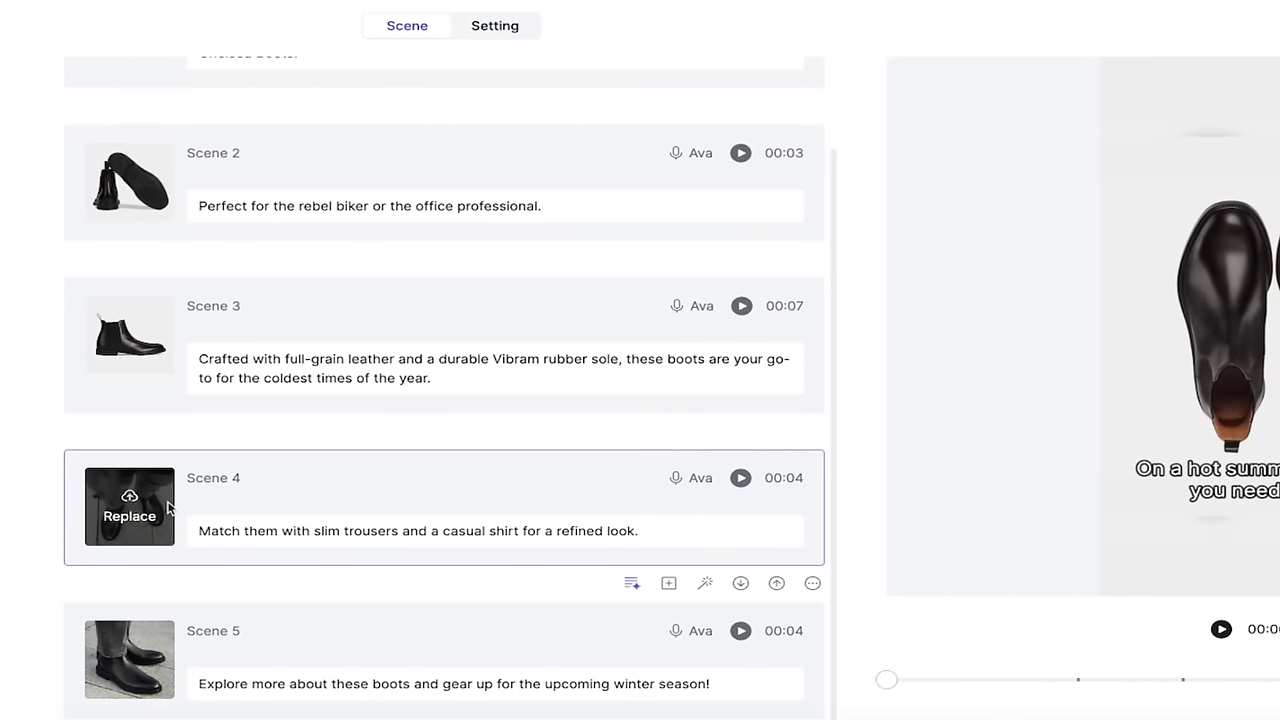
# - Select Scene 3 in the scene editor
pyautogui.click(308, 390)
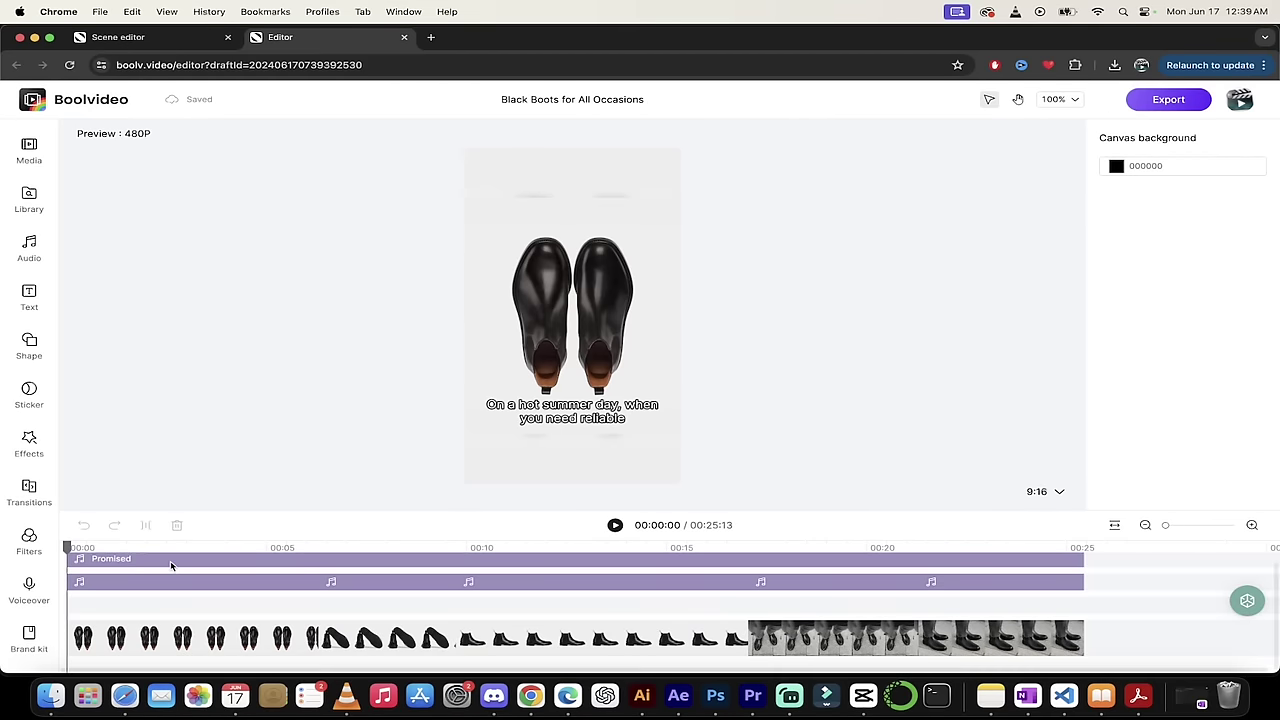
# - Drag the timeline playhead through the video's opening seconds to preview the footage
pyautogui.moveTo(69, 548); pyautogui.dragTo(84, 570)
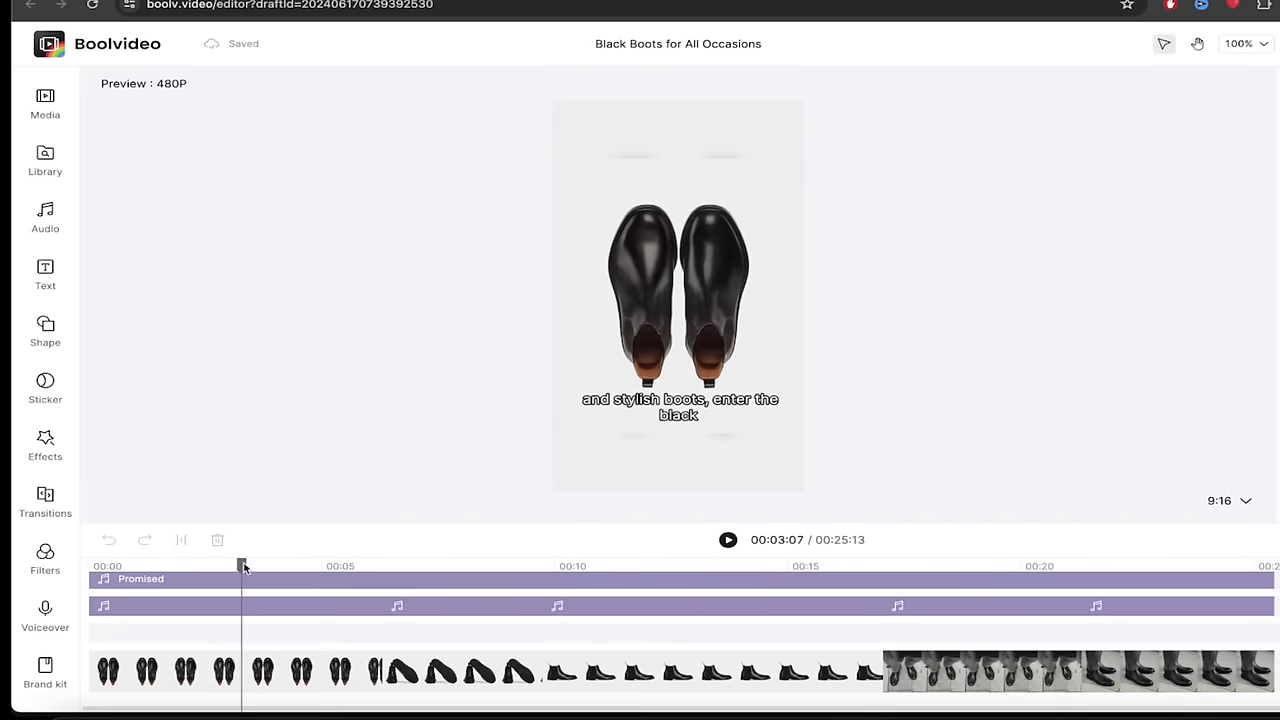
pyautogui.moveTo(243, 567); pyautogui.dragTo(99, 633)
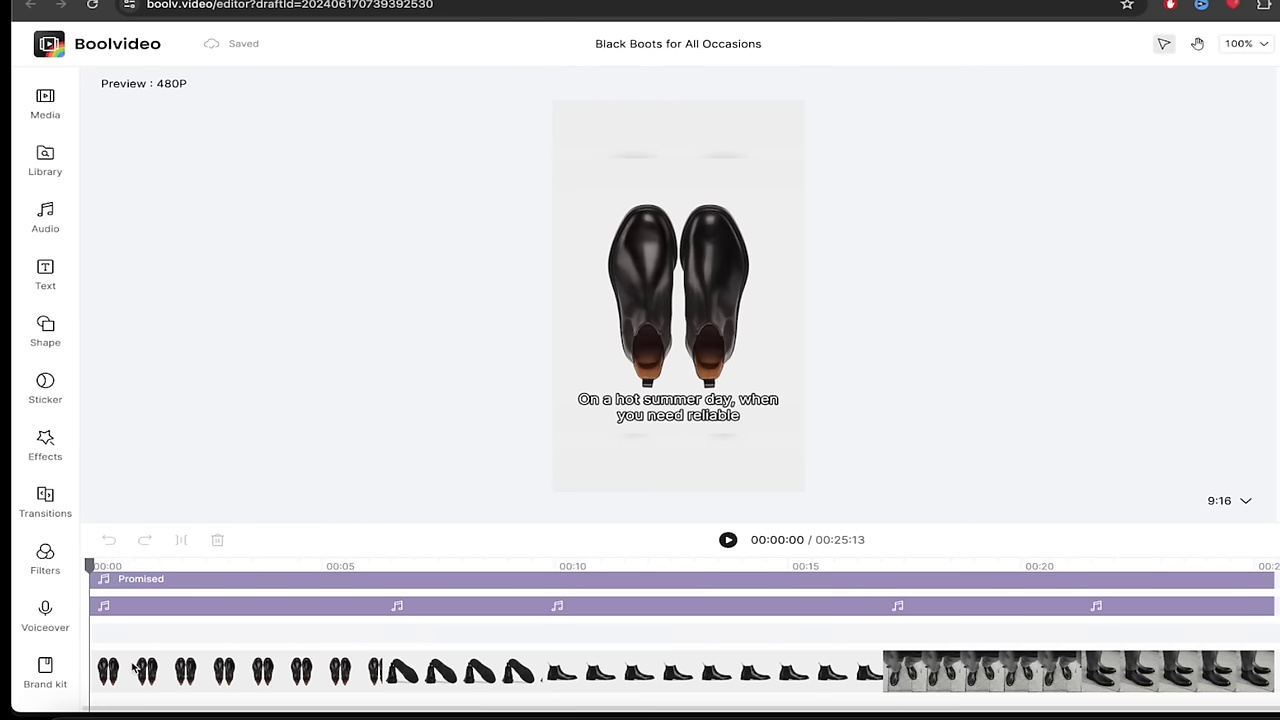
pyautogui.moveTo(90, 565); pyautogui.dragTo(658, 562)
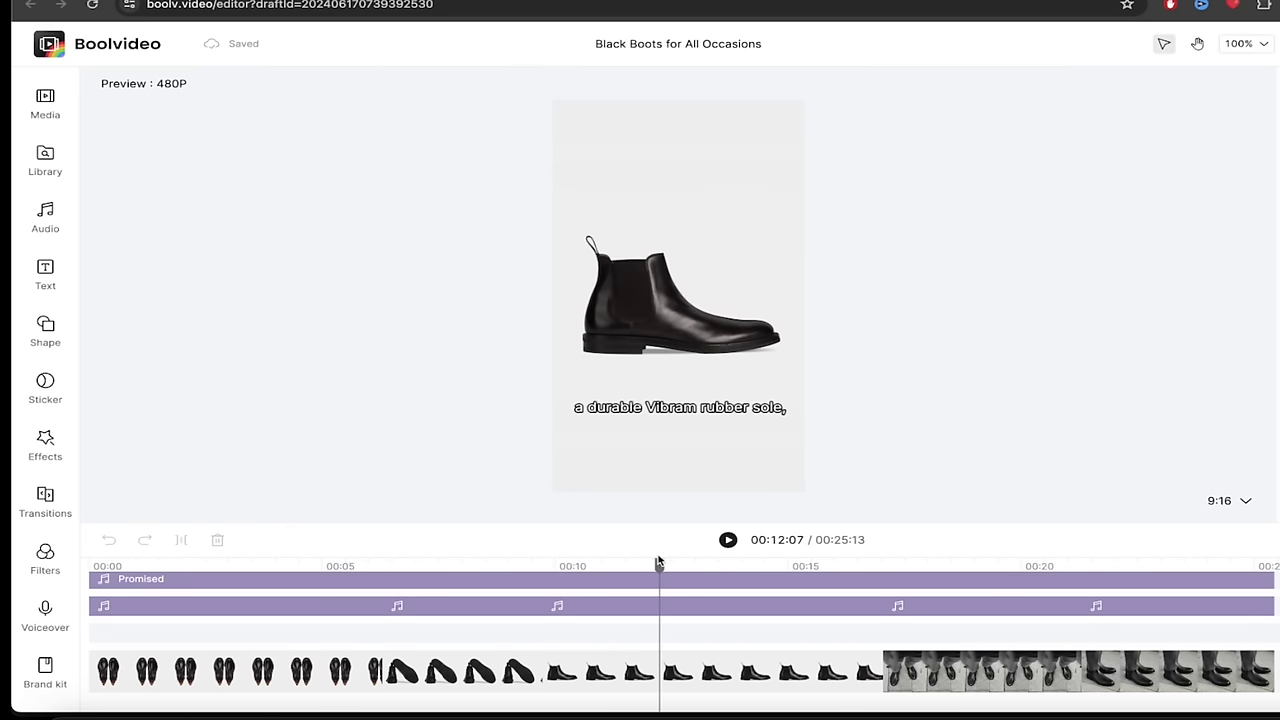
# - Scale the side-view boot clip at 00:10–00:15 to 110% and centre it, slightly lower
pyautogui.click(640, 675)
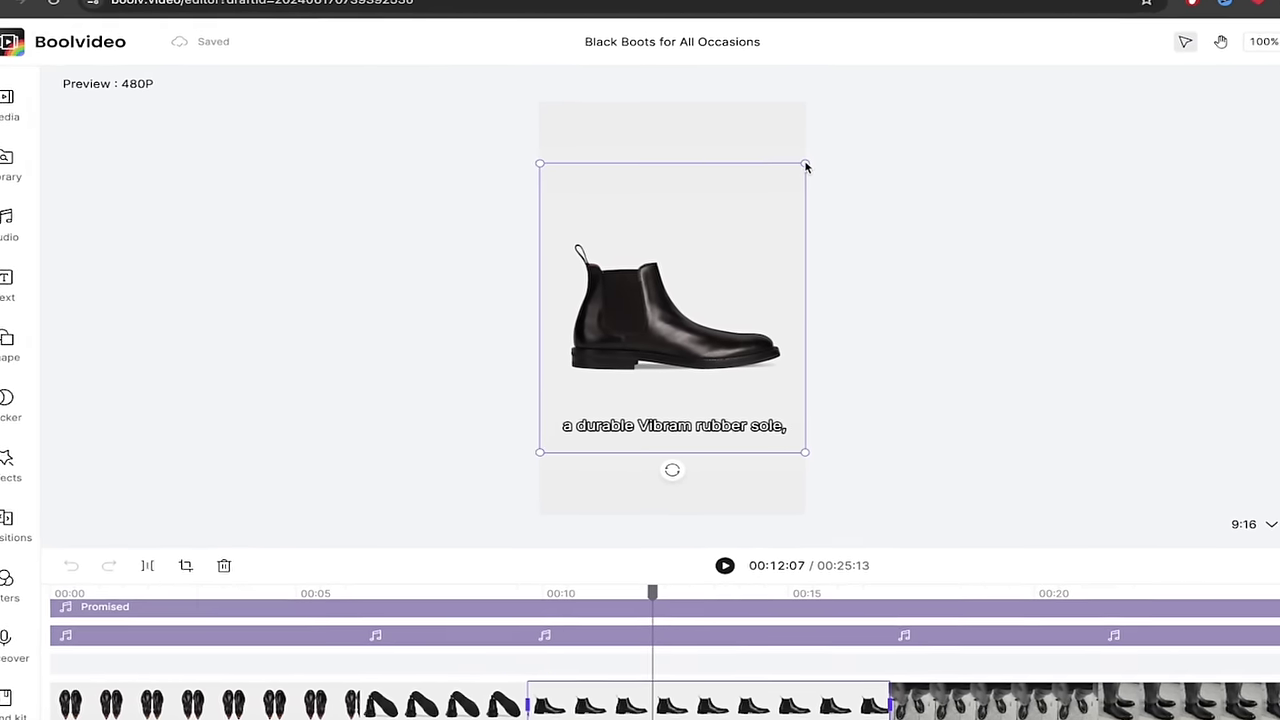
pyautogui.moveTo(806, 167); pyautogui.dragTo(874, 161)
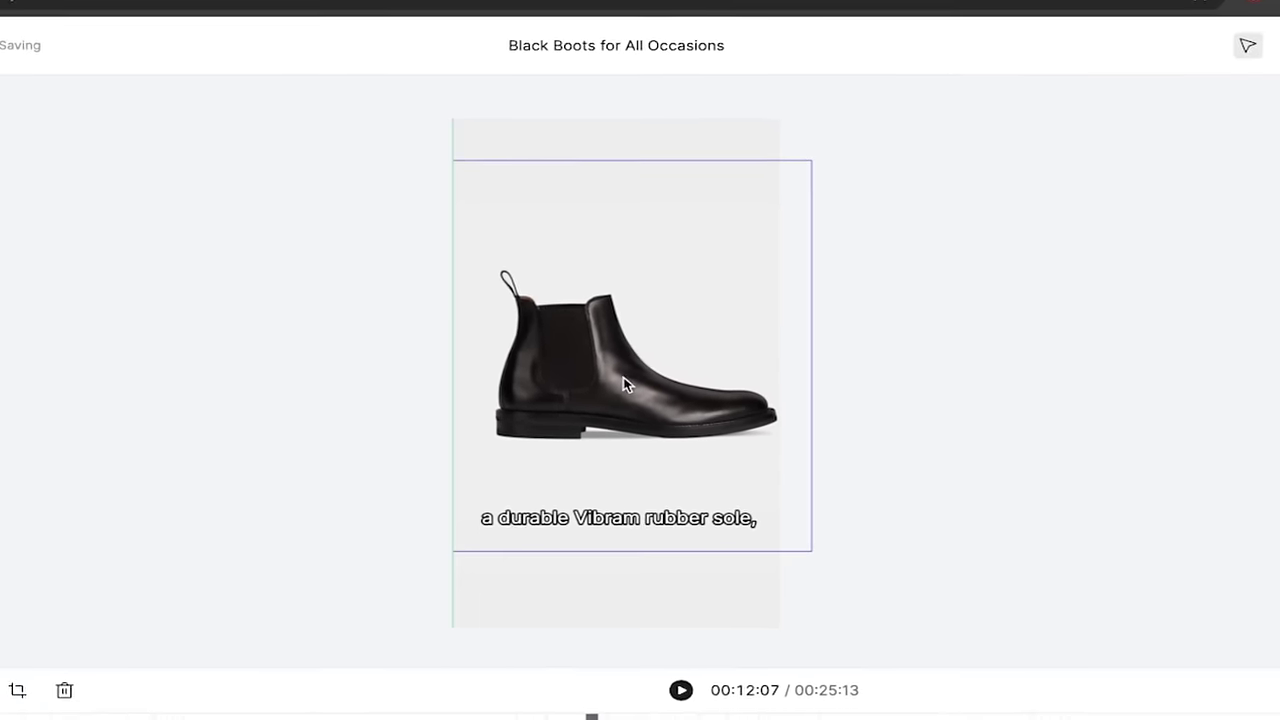
pyautogui.moveTo(646, 396); pyautogui.dragTo(629, 404)
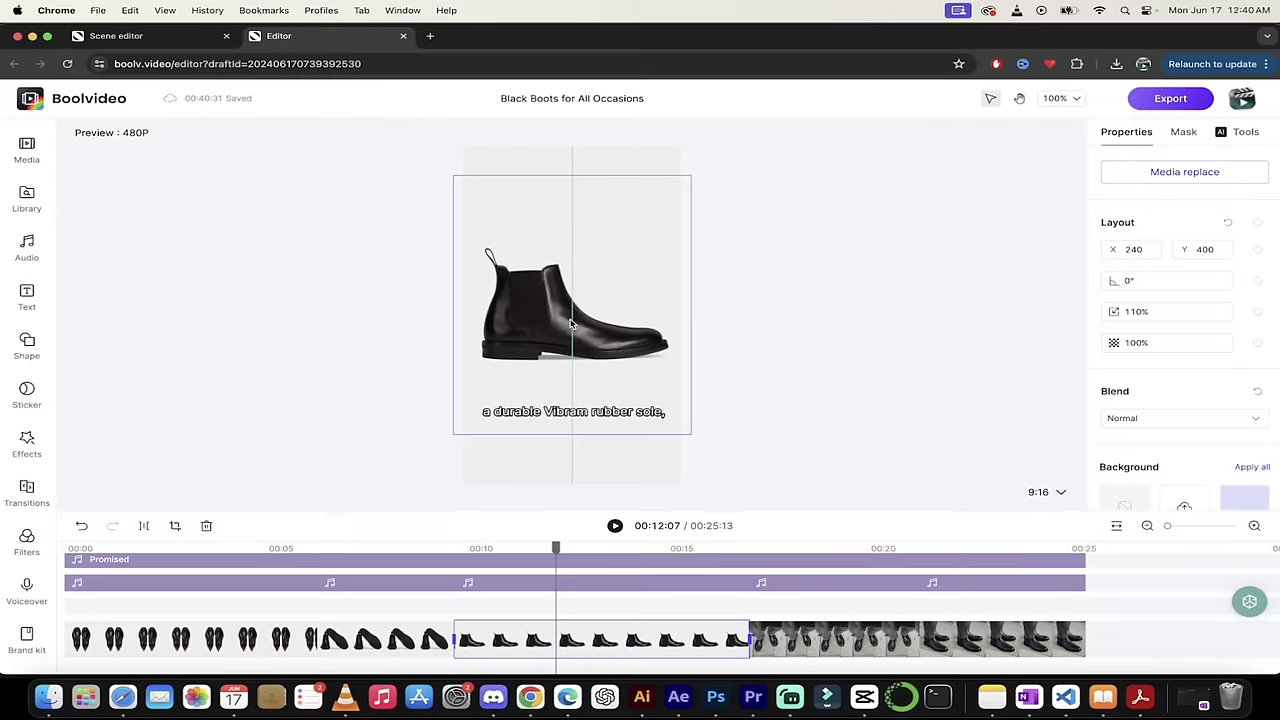
pyautogui.moveTo(571, 330); pyautogui.dragTo(568, 335)
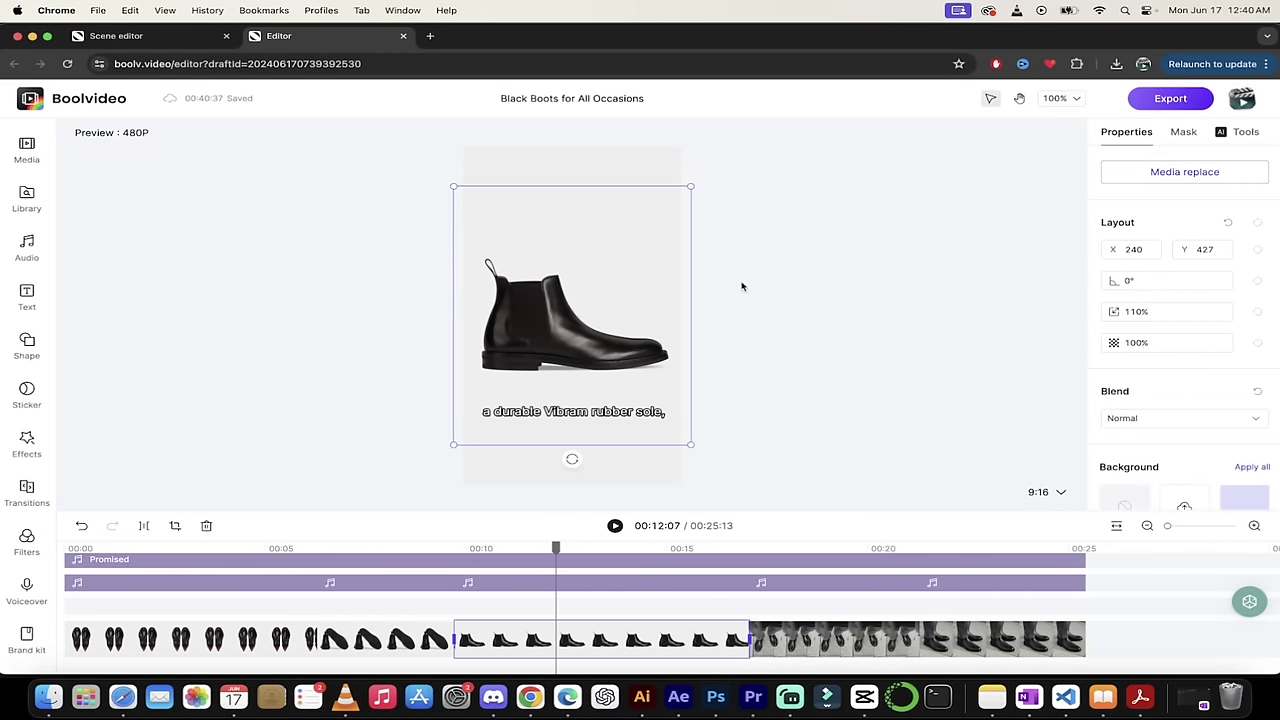
pyautogui.click(776, 403)
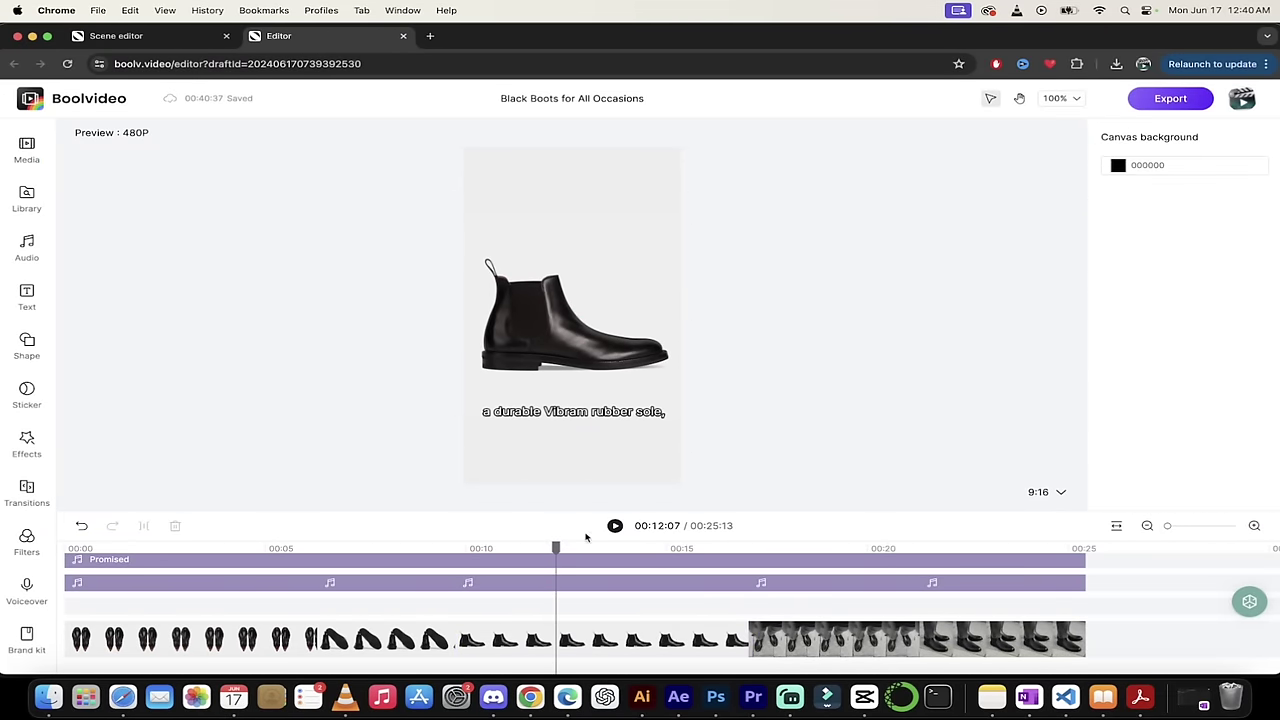
pyautogui.moveTo(557, 548); pyautogui.dragTo(474, 565)
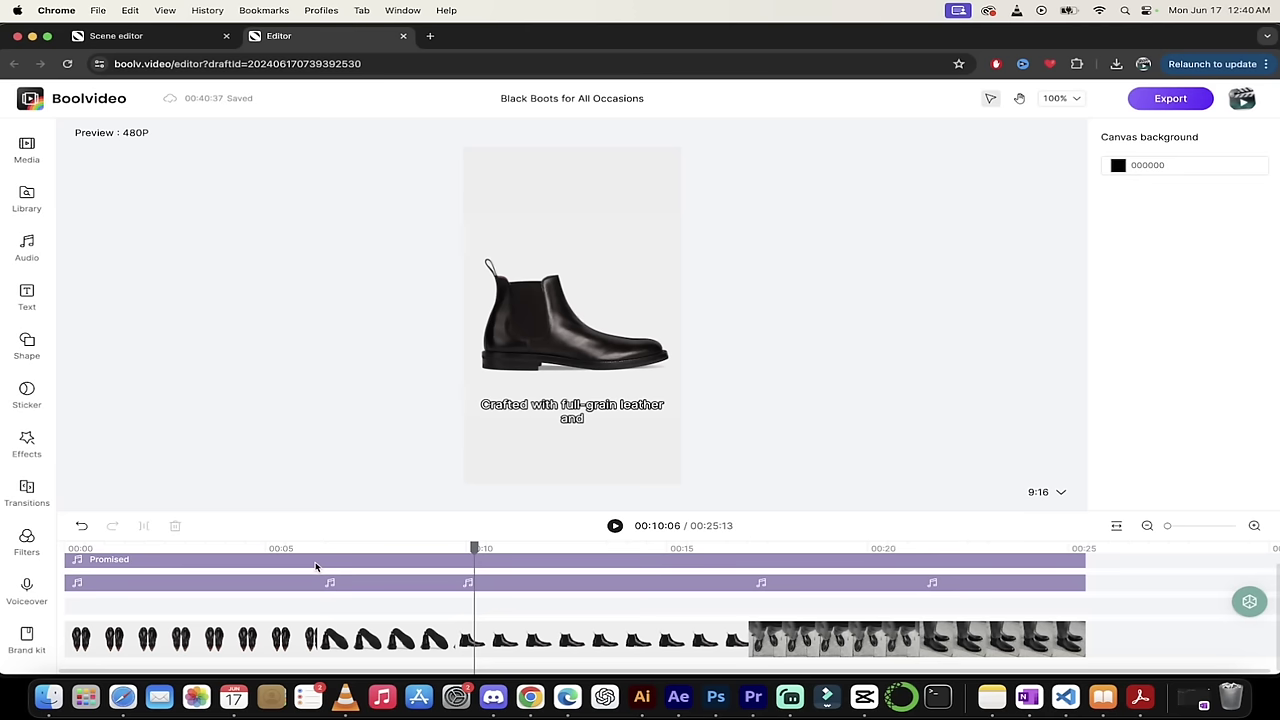
# - Lower the Promised background music track's volume to 6%
pyautogui.click(316, 567)
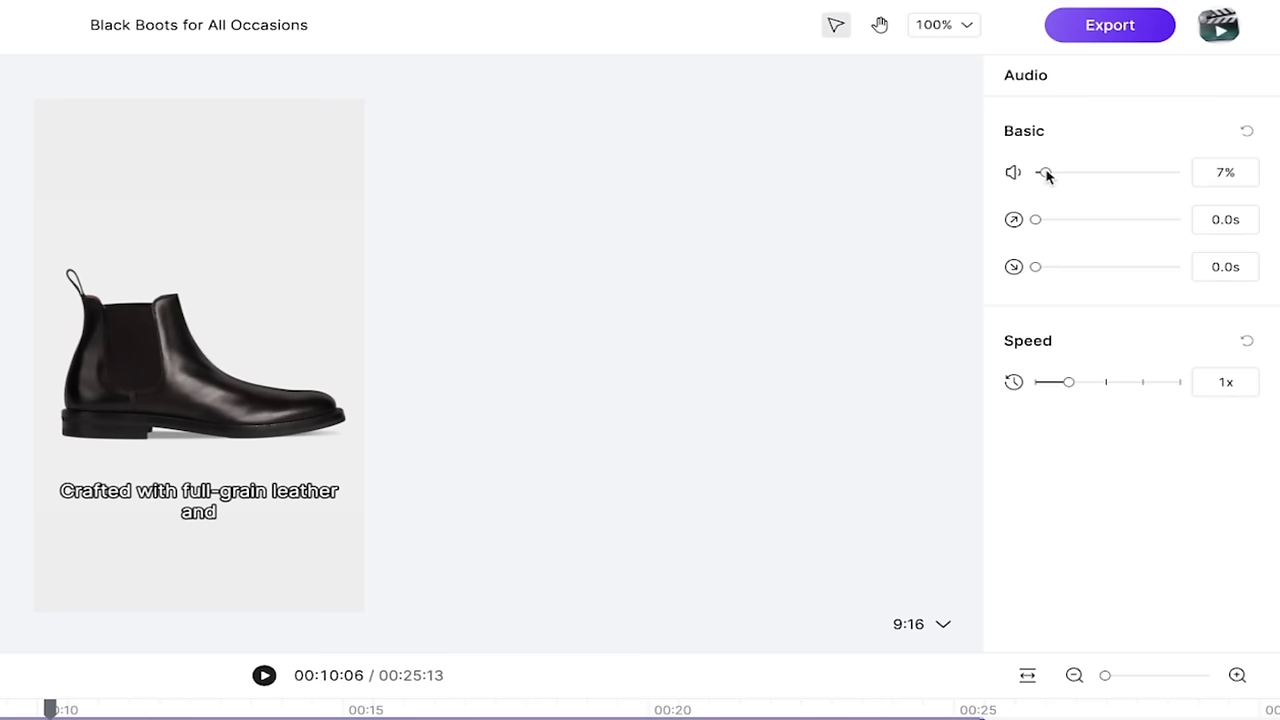
pyautogui.moveTo(1047, 176); pyautogui.dragTo(1046, 176)
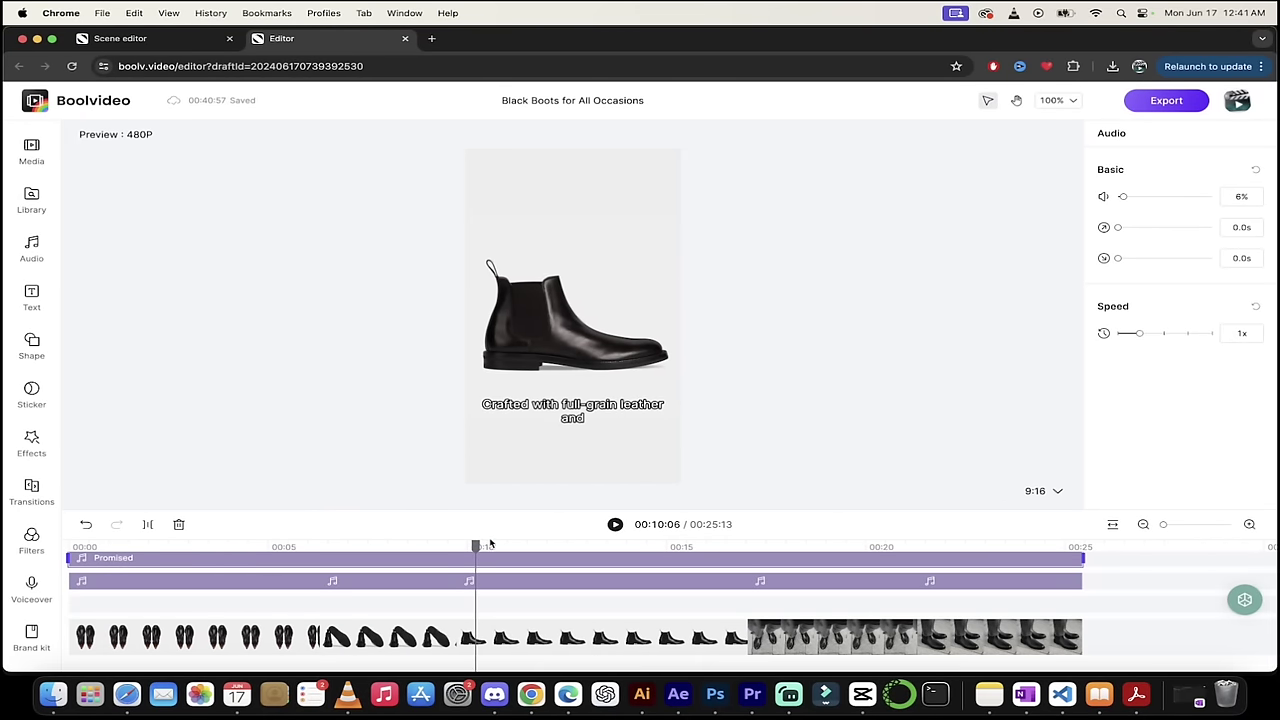
# - Add the cloud image of black boots on pavement at 00:18 from the media library
pyautogui.moveTo(480, 546); pyautogui.dragTo(790, 557)
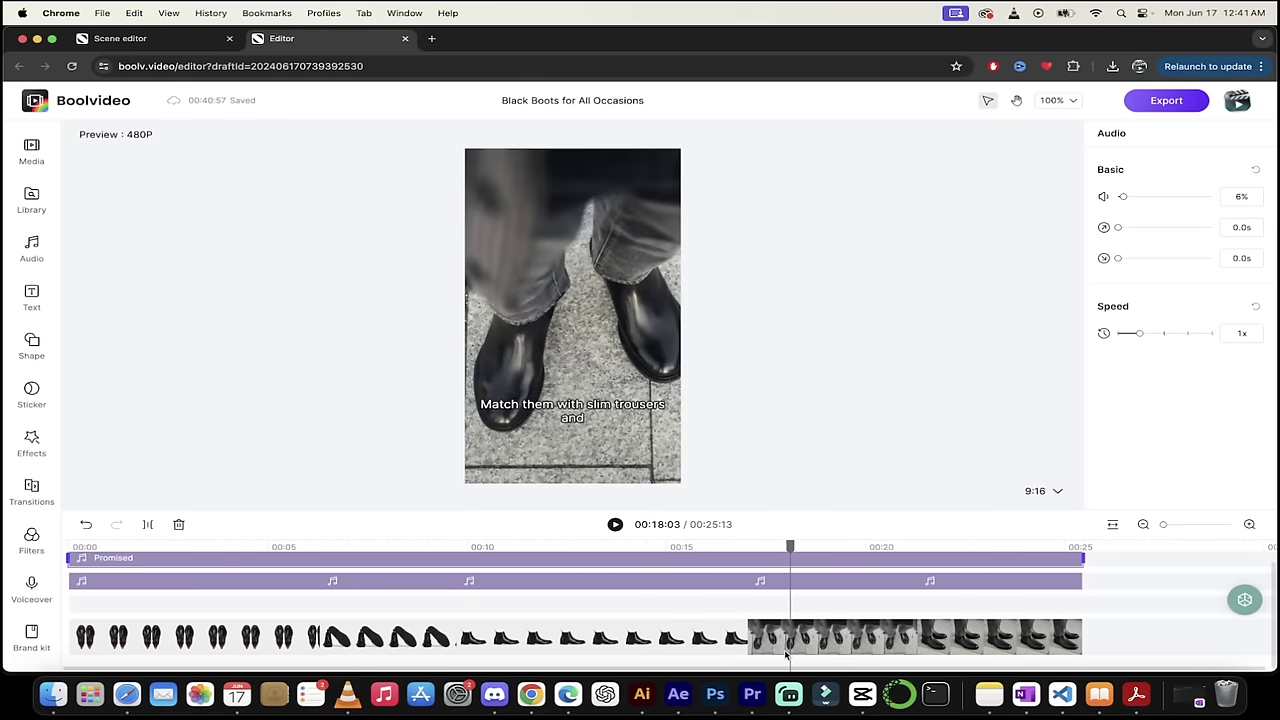
pyautogui.click(812, 636)
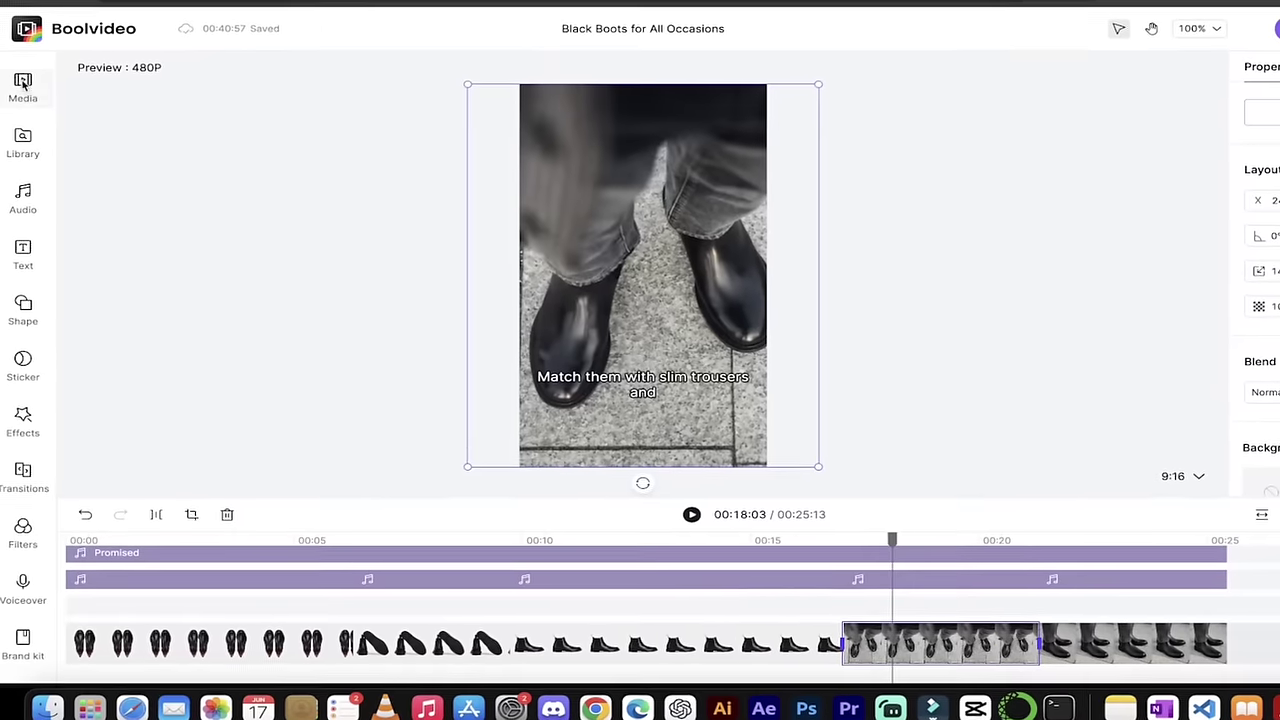
pyautogui.click(31, 150)
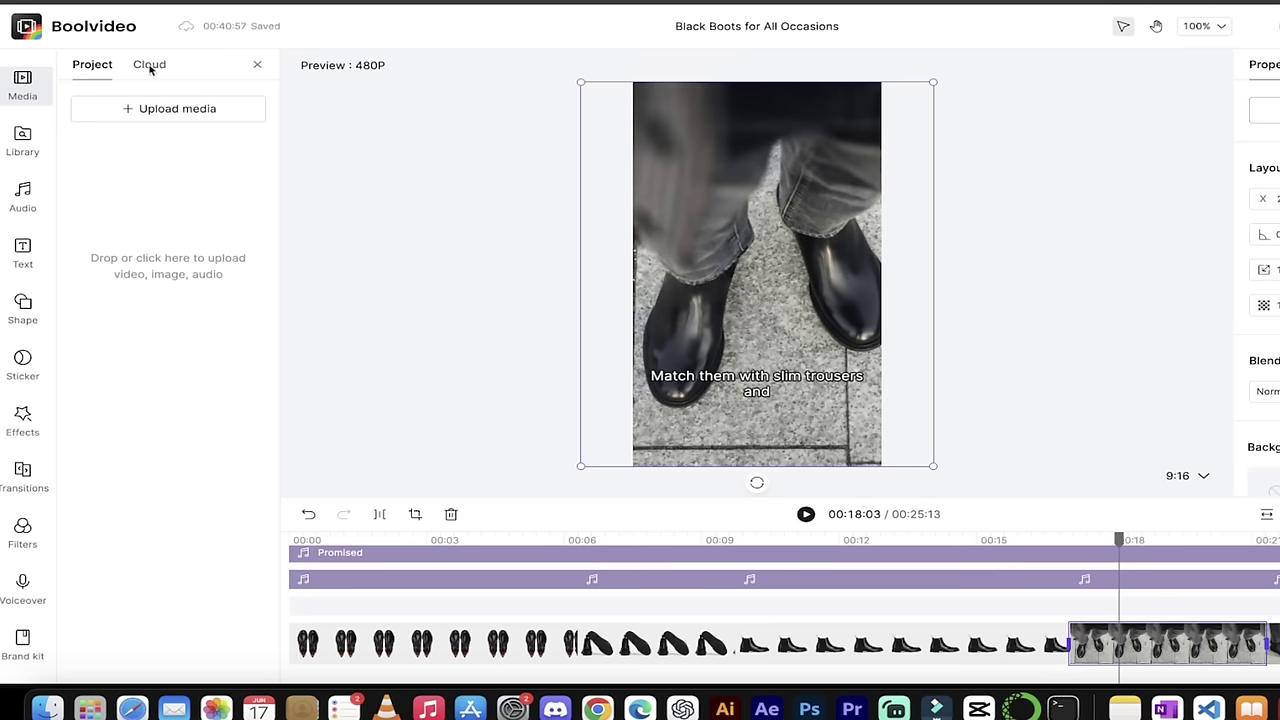
pyautogui.click(149, 64)
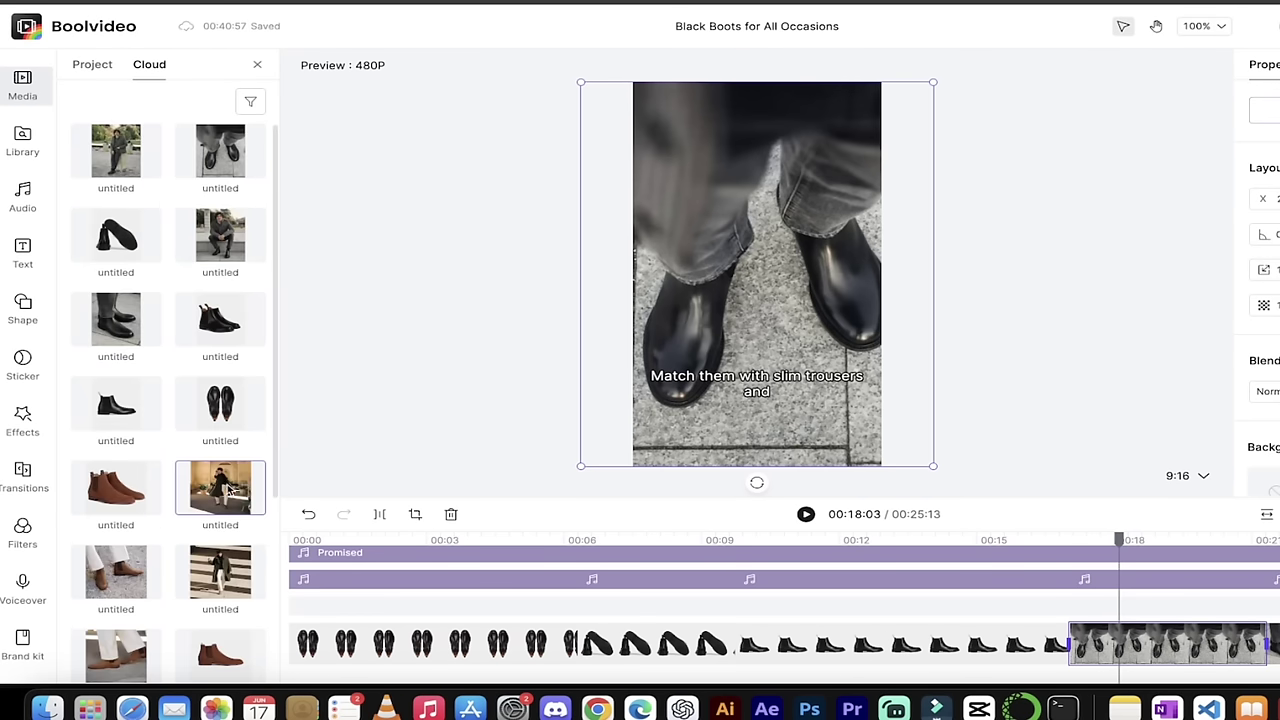
pyautogui.scroll(-3, 178, 477)
pyautogui.scroll(3, 186, 334)
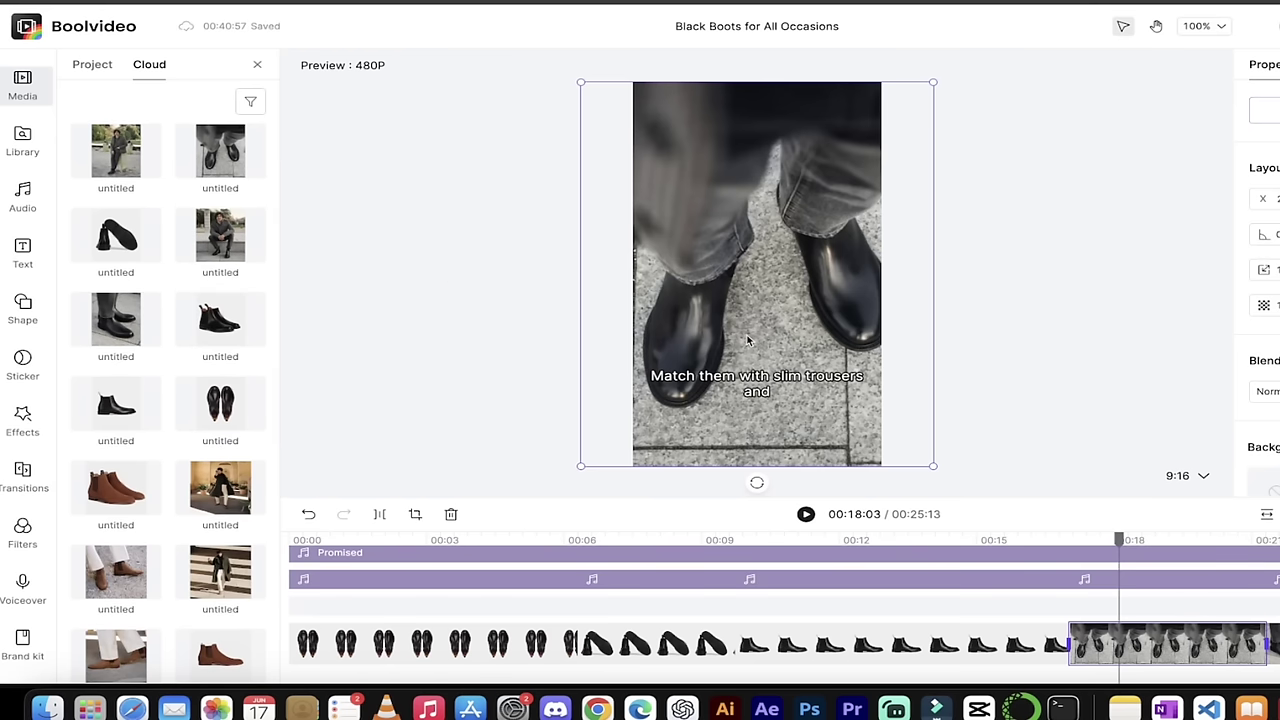
pyautogui.click(116, 338)
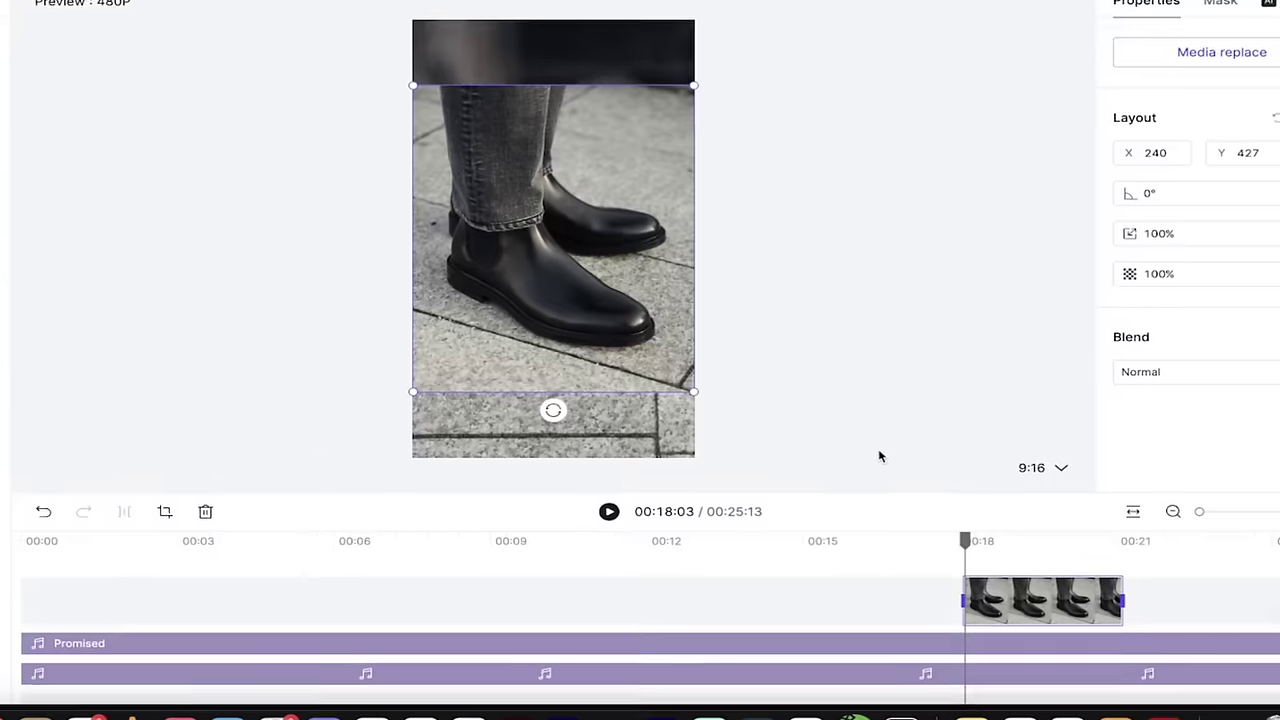
# - Delete the old blurry walking clip from the main track
pyautogui.scroll(-2, 793, 600)
pyautogui.scroll(1, 793, 600)
pyautogui.scroll(-1, 793, 600)
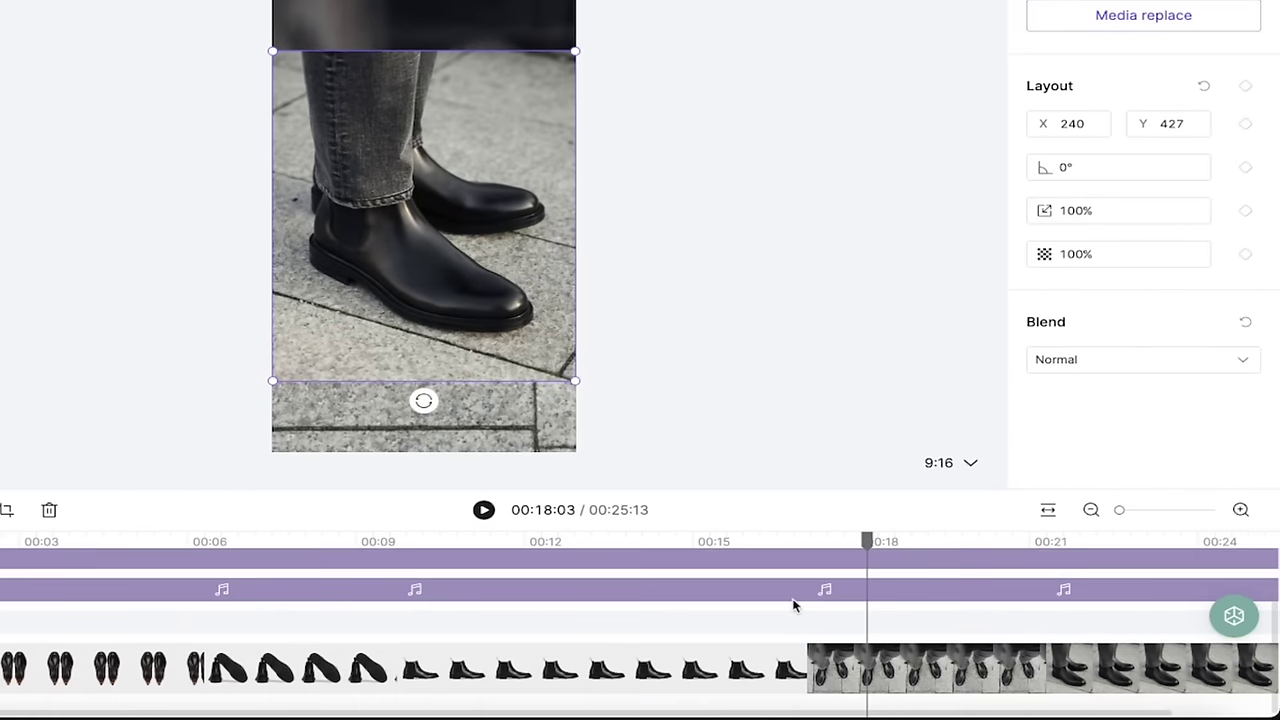
pyautogui.click(913, 684)
pyautogui.press('Delete')
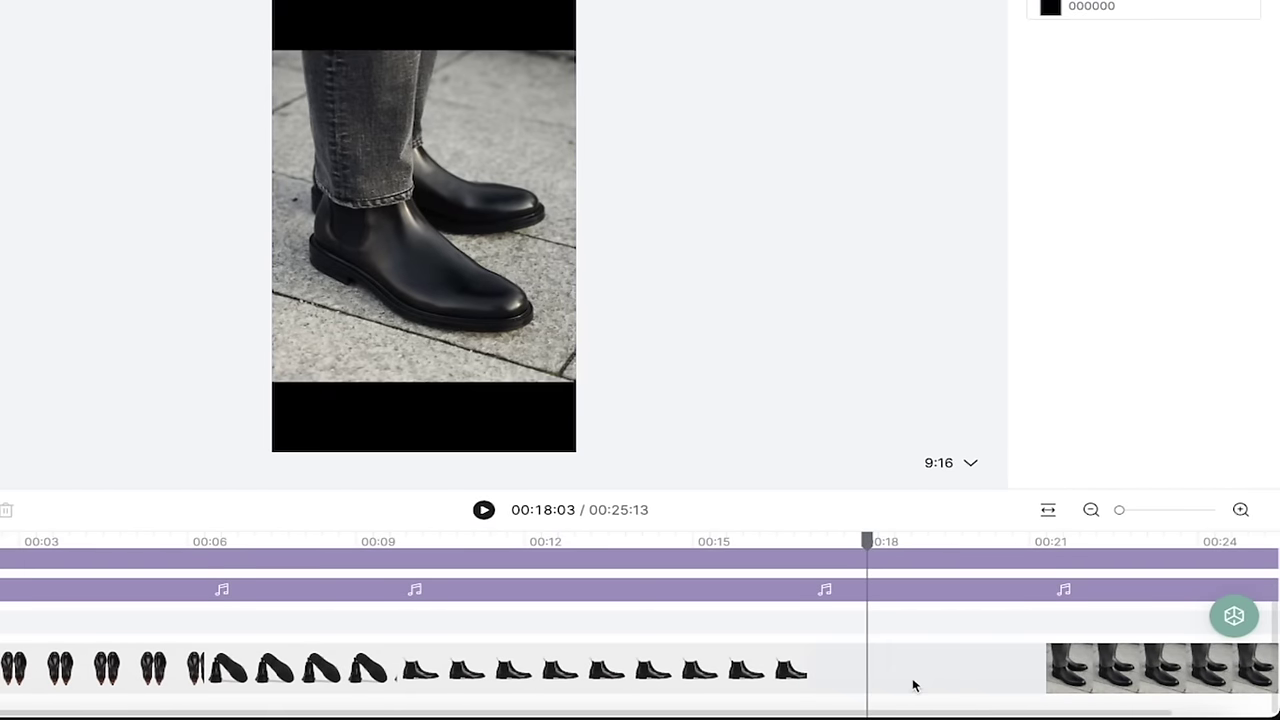
# - Move the boots image into the emptied slot and stretch it to meet the next clip
pyautogui.scroll(1, 916, 680)
pyautogui.moveTo(920, 605); pyautogui.dragTo(860, 671)
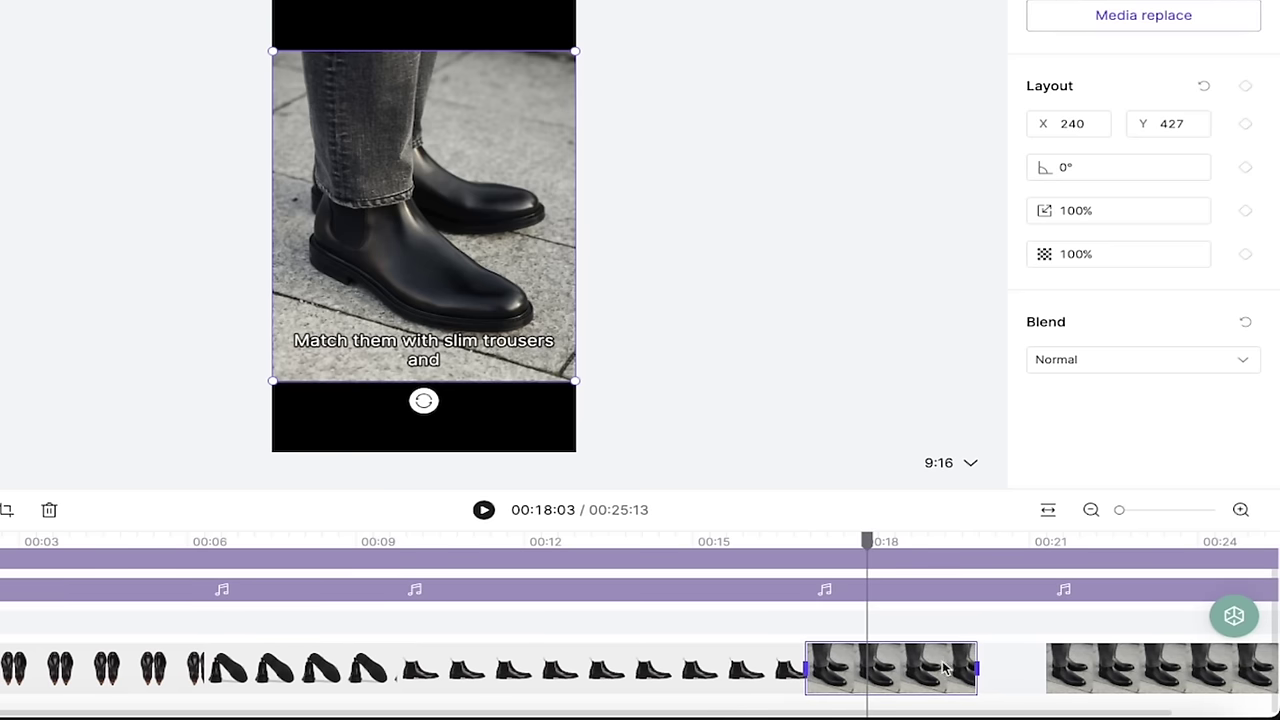
pyautogui.moveTo(976, 672); pyautogui.dragTo(1047, 673)
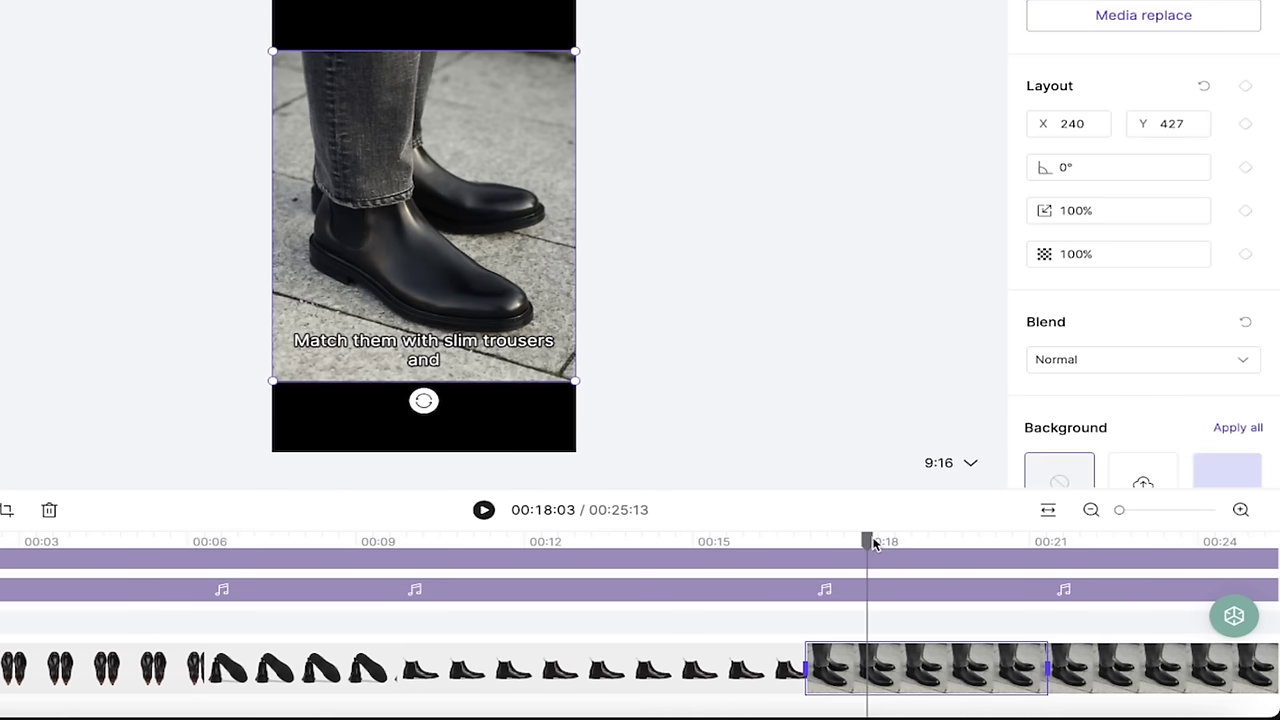
pyautogui.moveTo(872, 542); pyautogui.dragTo(954, 550)
pyautogui.moveTo(867, 542); pyautogui.dragTo(990, 550)
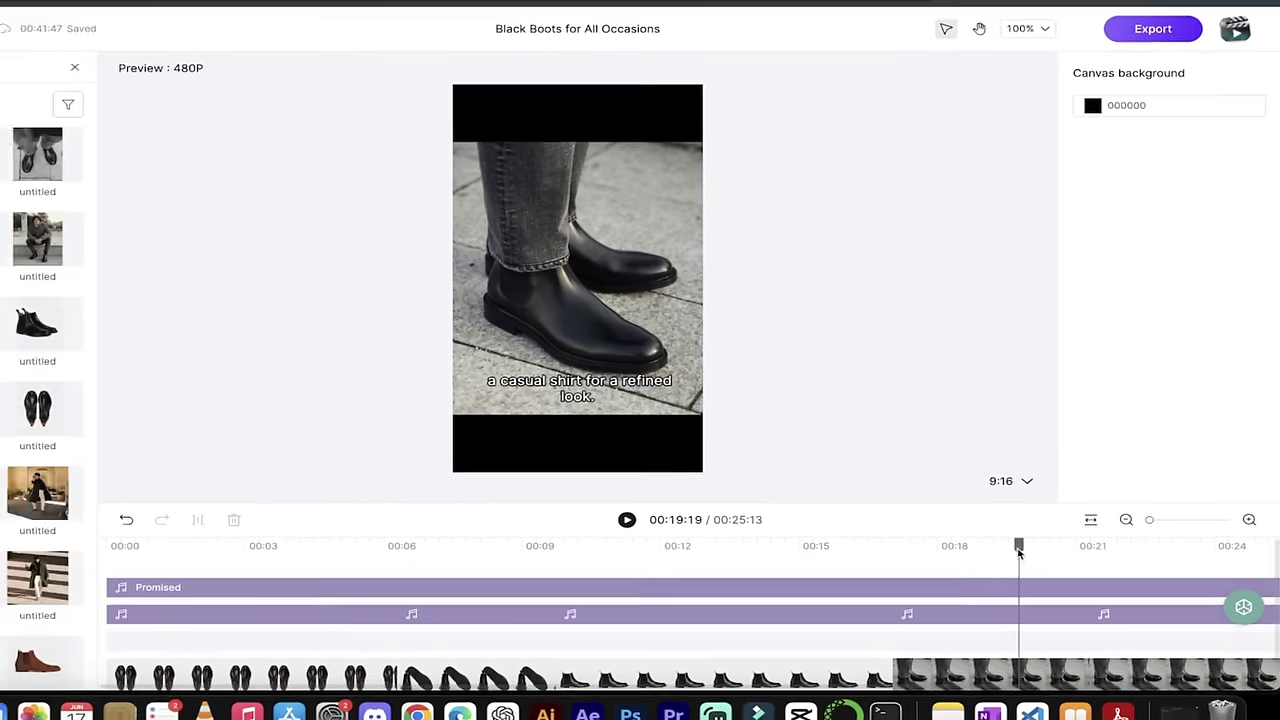
pyautogui.scroll(-1, 775, 355)
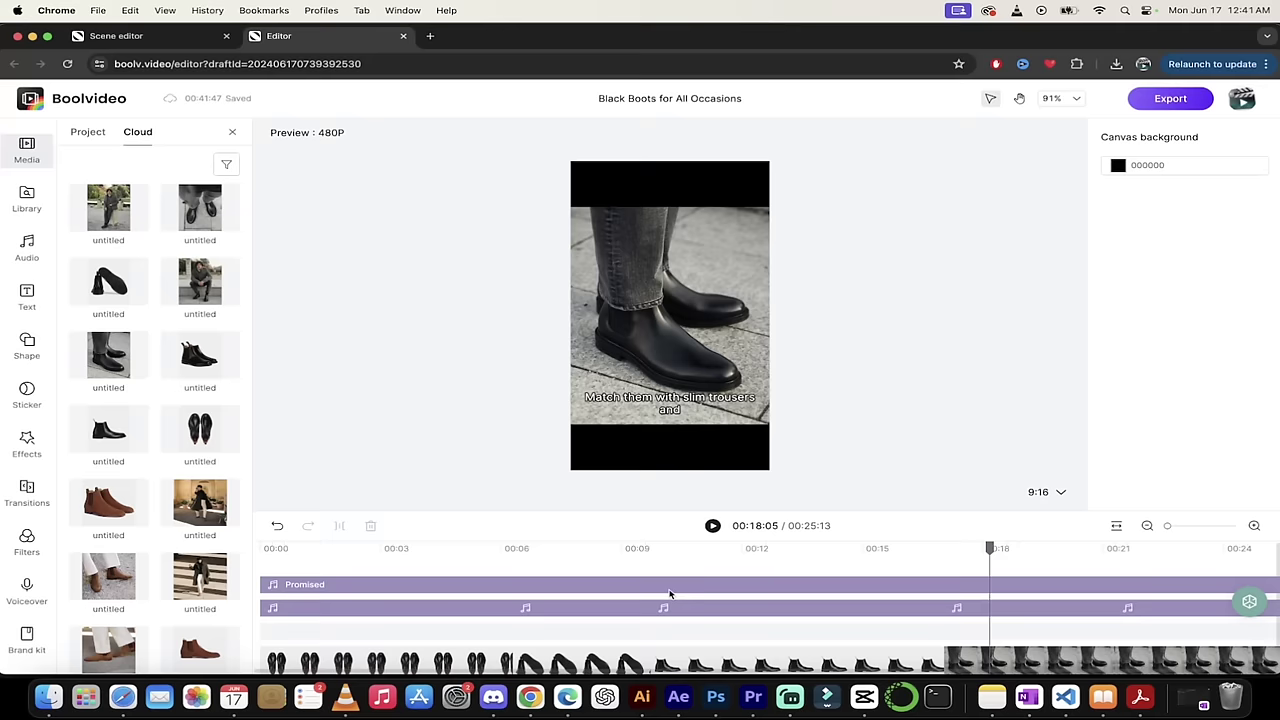
# - Show the Brand kit panel with the saved logo and empty slogan section
pyautogui.scroll(-1, 670, 592)
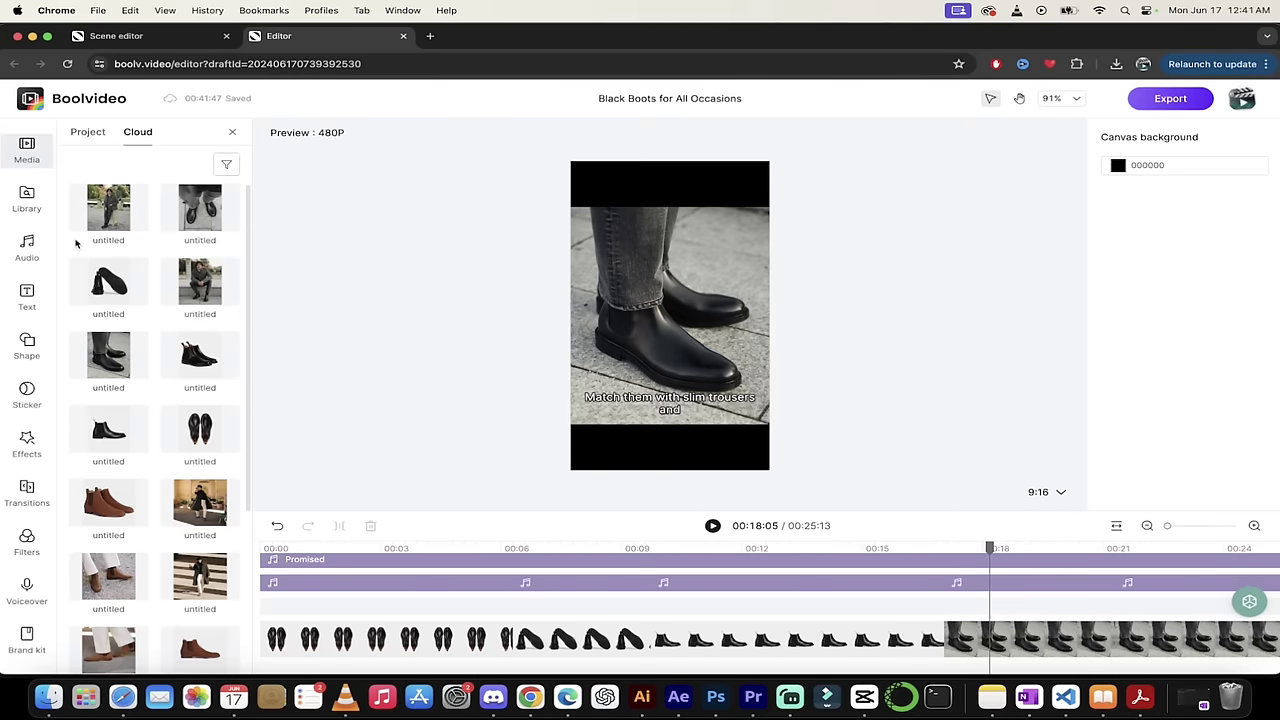
pyautogui.click(36, 250)
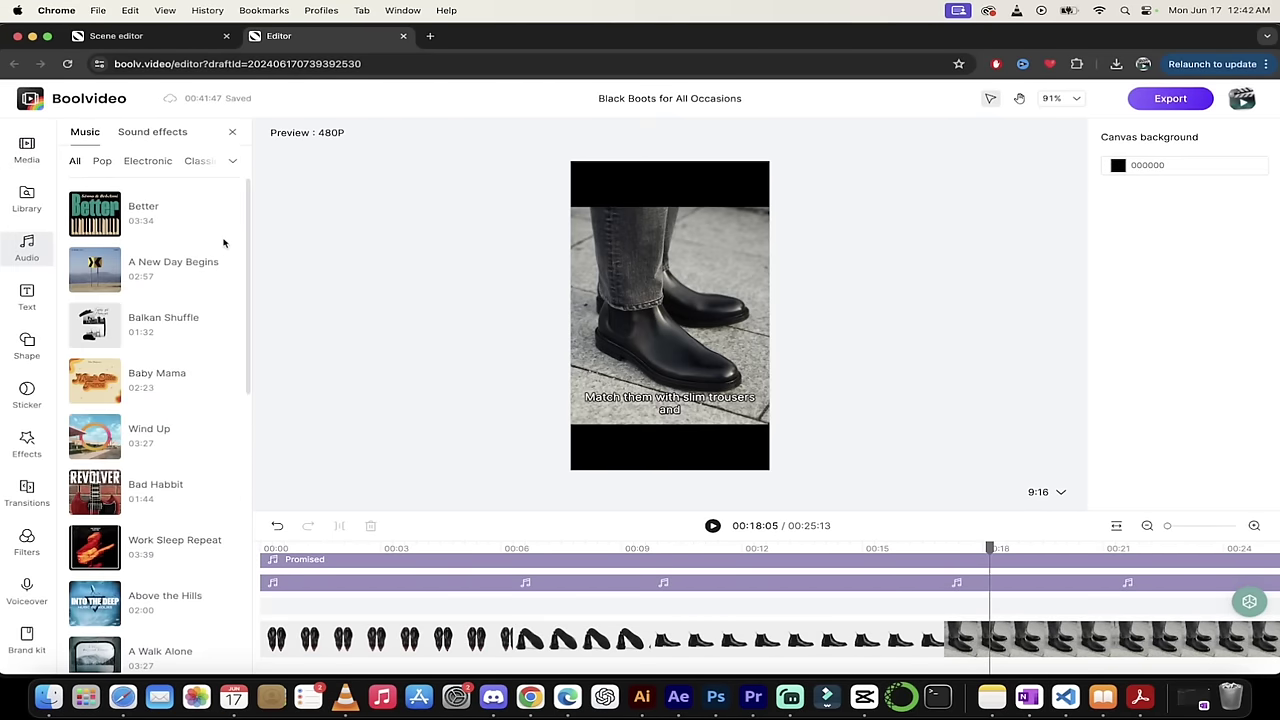
pyautogui.moveTo(122, 268)
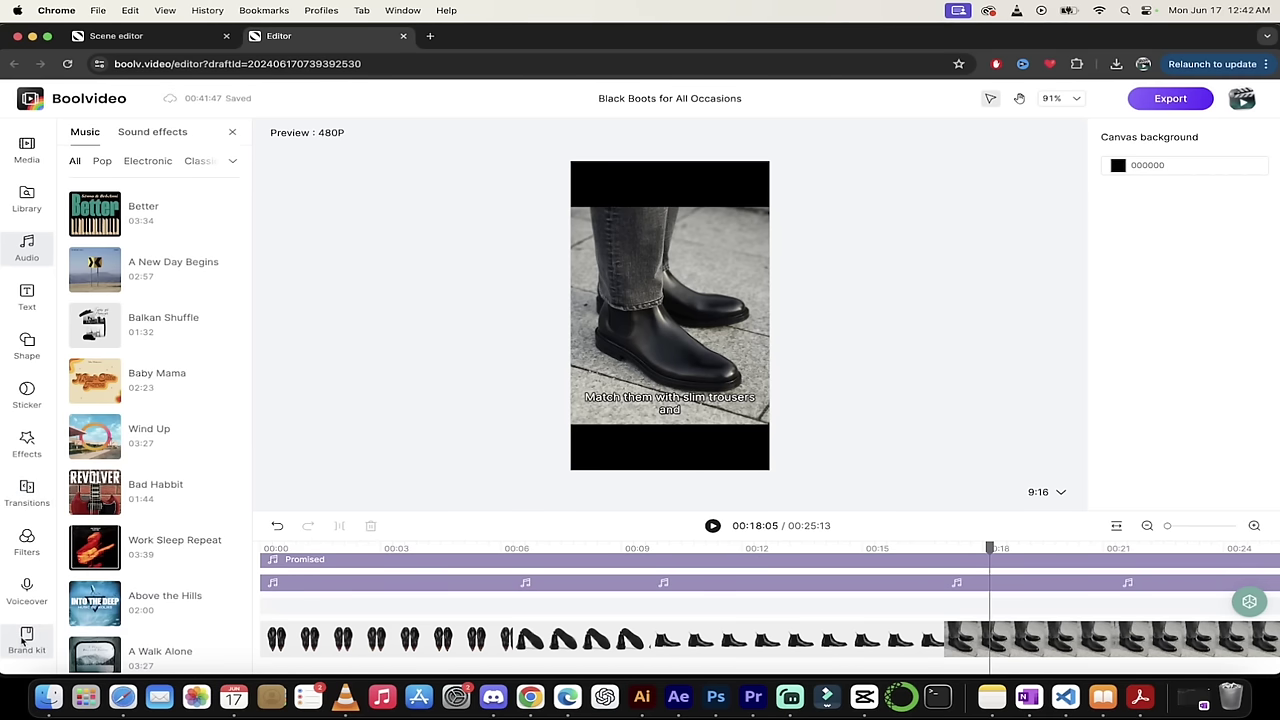
pyautogui.click(26, 642)
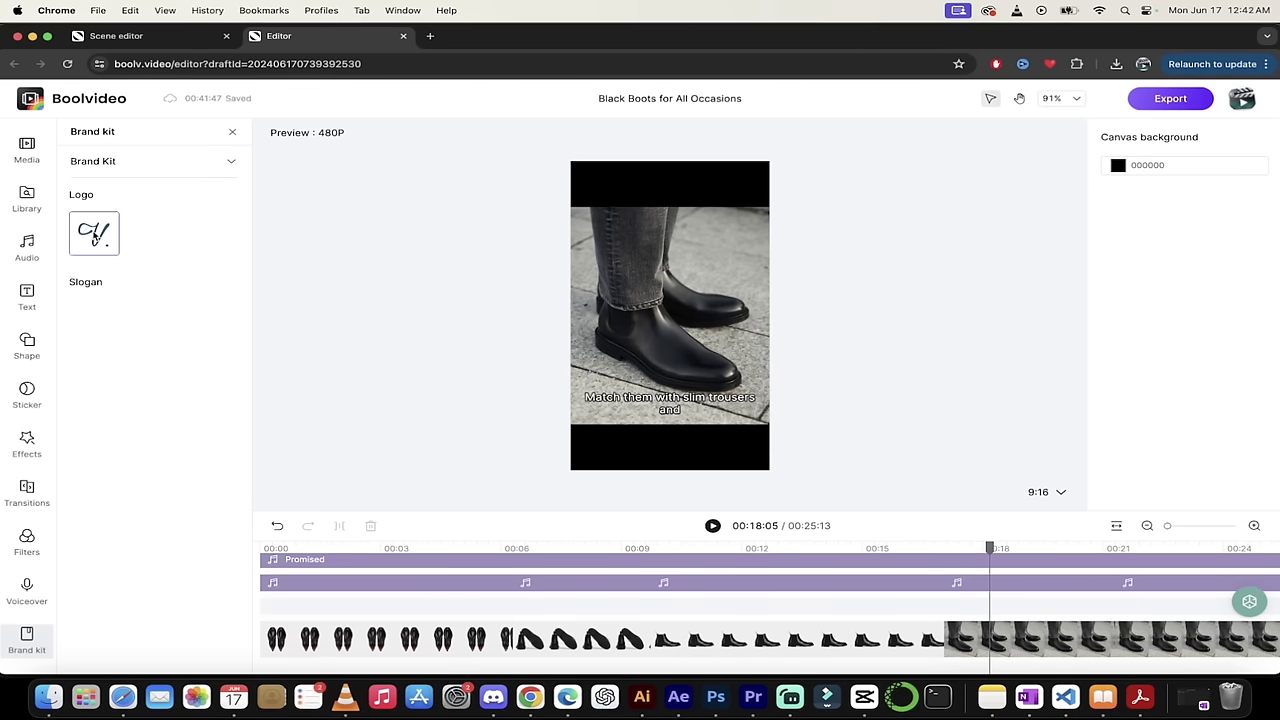
# - Add the brand logo at 00:00 and place it in the frame's bottom-right corner
pyautogui.click(95, 234)
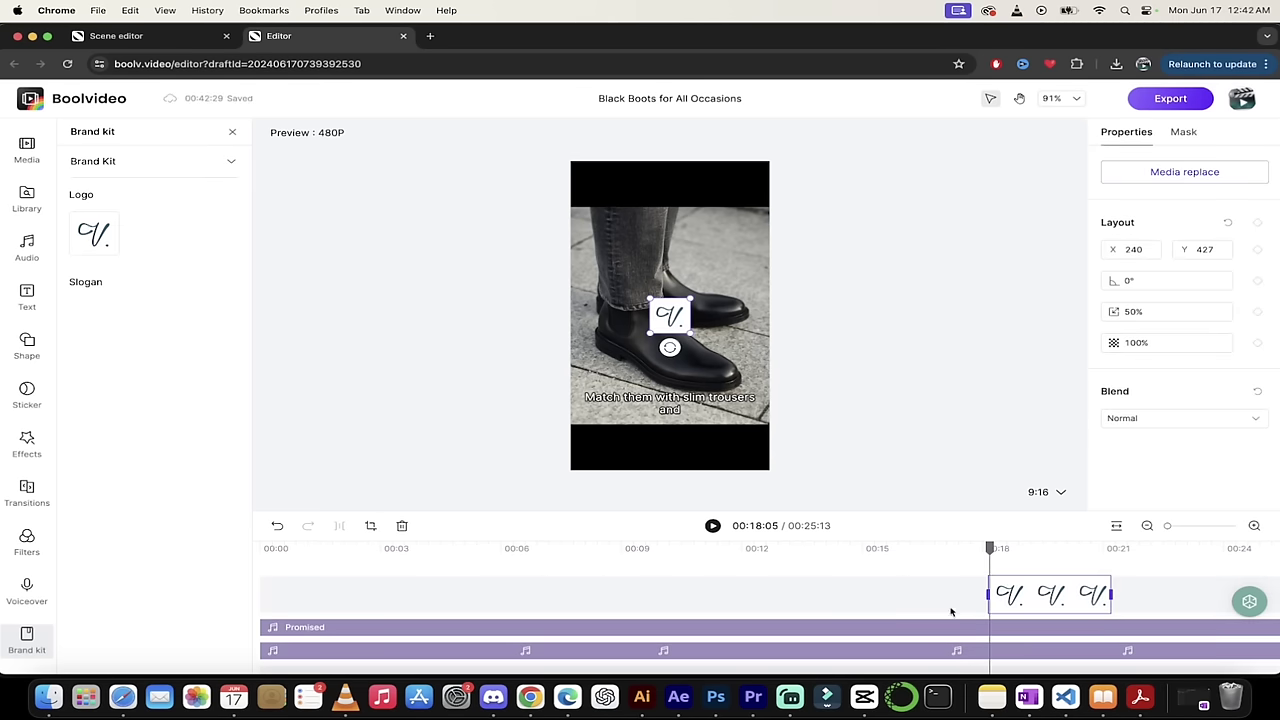
pyautogui.moveTo(1023, 596); pyautogui.dragTo(296, 598)
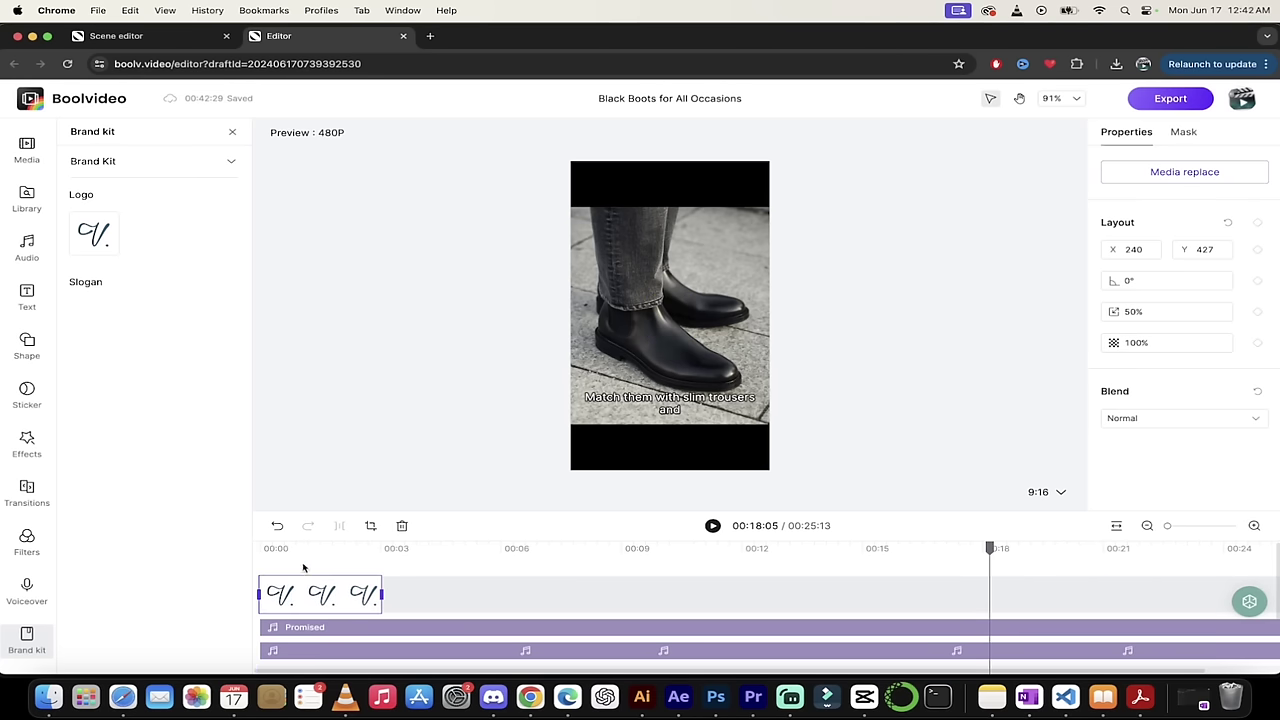
pyautogui.click(304, 551)
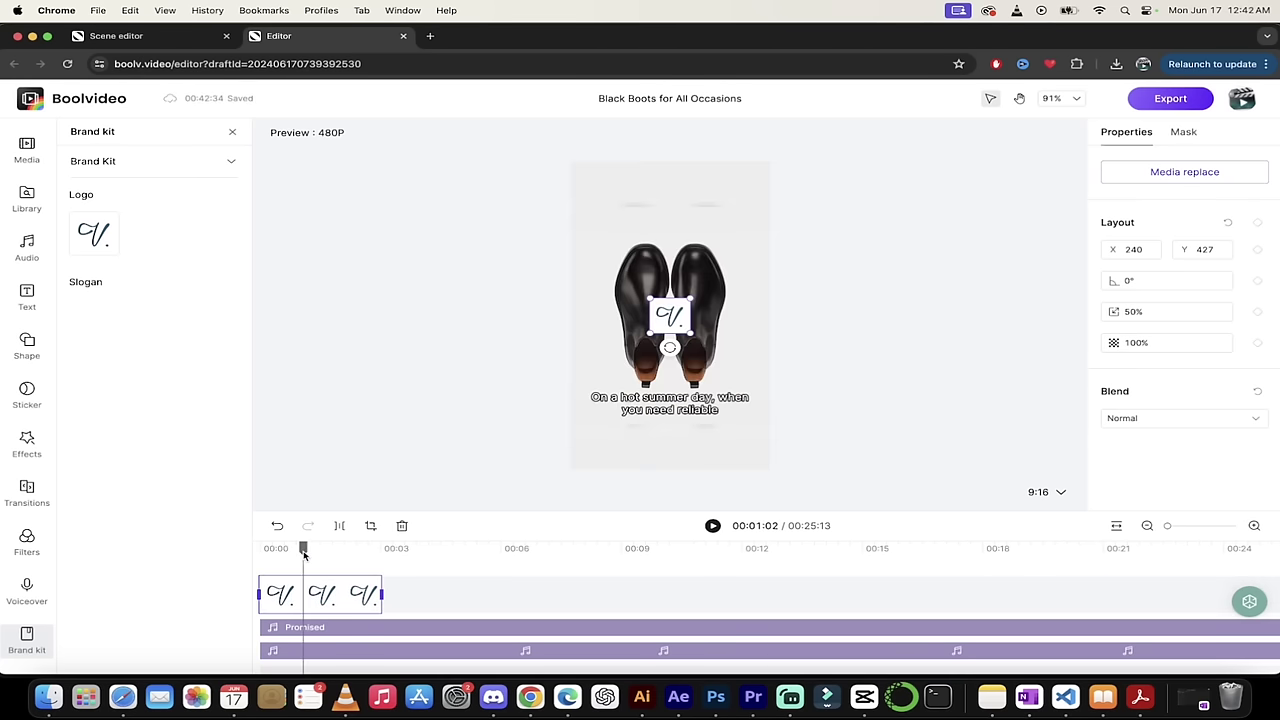
pyautogui.moveTo(304, 551); pyautogui.dragTo(286, 551)
pyautogui.moveTo(672, 320); pyautogui.dragTo(748, 455)
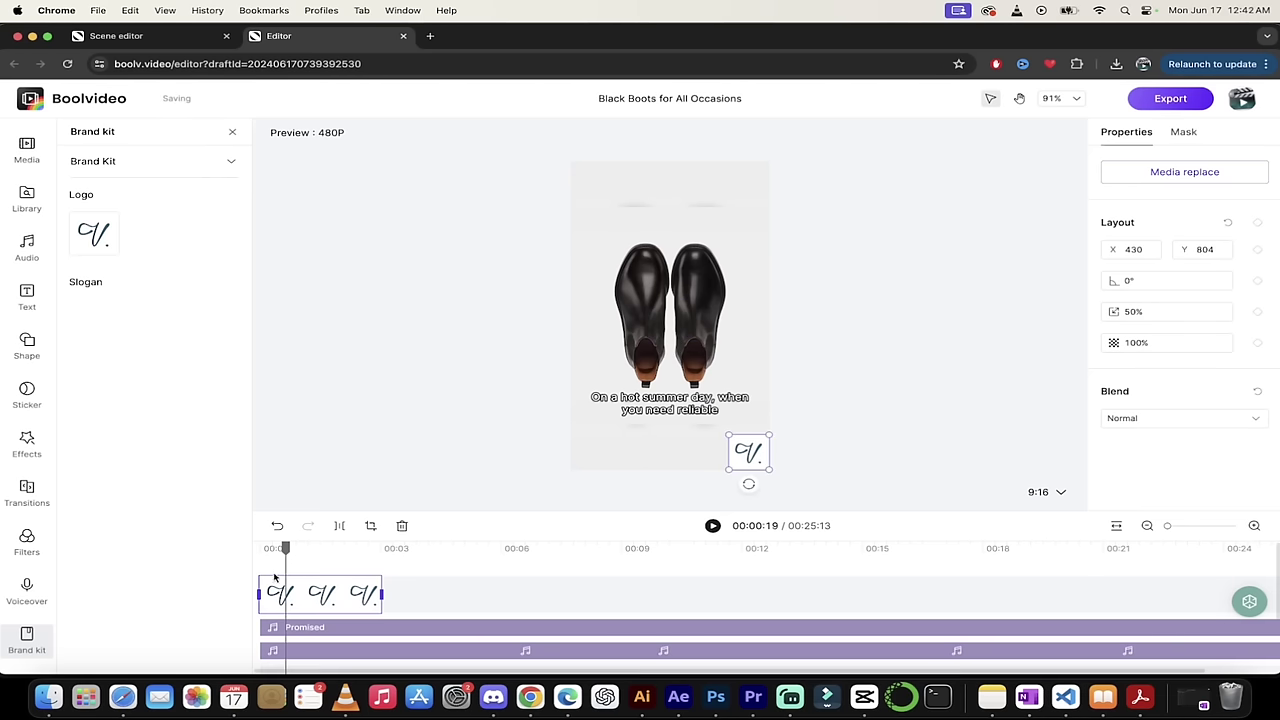
# - Extend the logo clip to last about 14 seconds, previewing from the start
pyautogui.moveTo(286, 549); pyautogui.dragTo(250, 551)
pyautogui.press('space')
pyautogui.press('space')
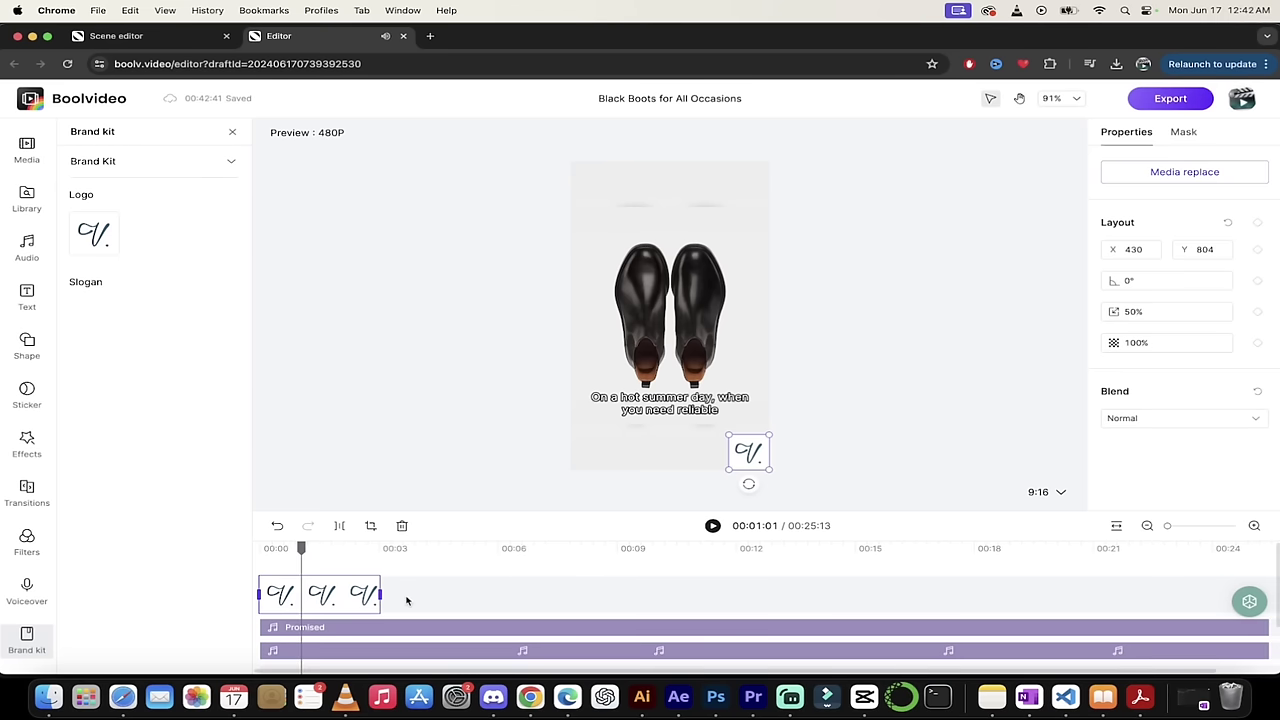
pyautogui.moveTo(381, 597); pyautogui.dragTo(866, 601)
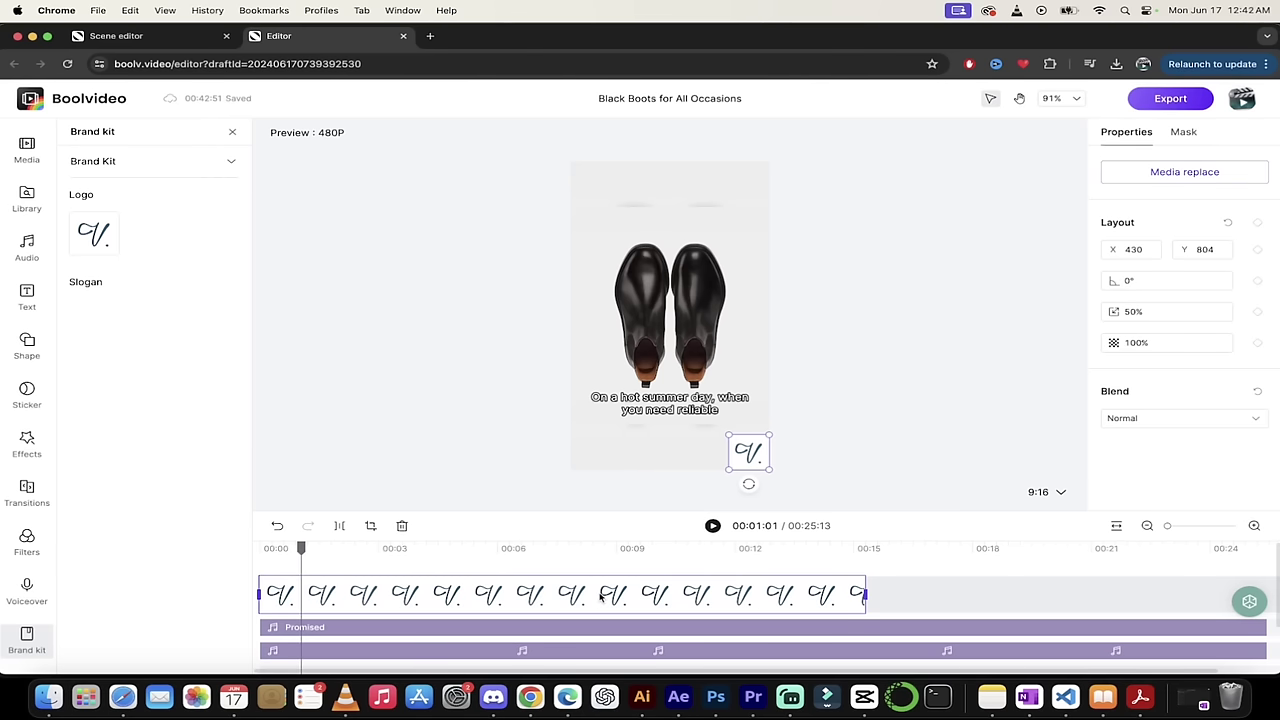
pyautogui.scroll(-3, 600, 595)
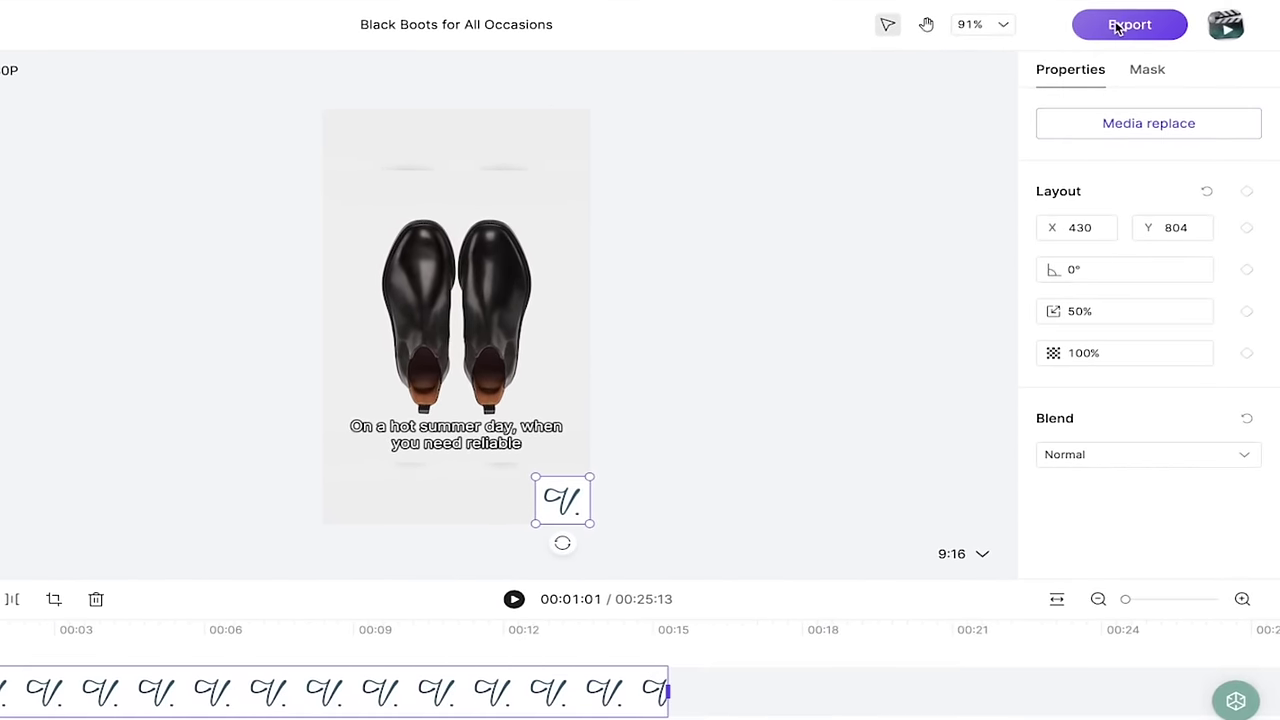
# - Export the boots video at 1080P resolution
pyautogui.click(1131, 52)
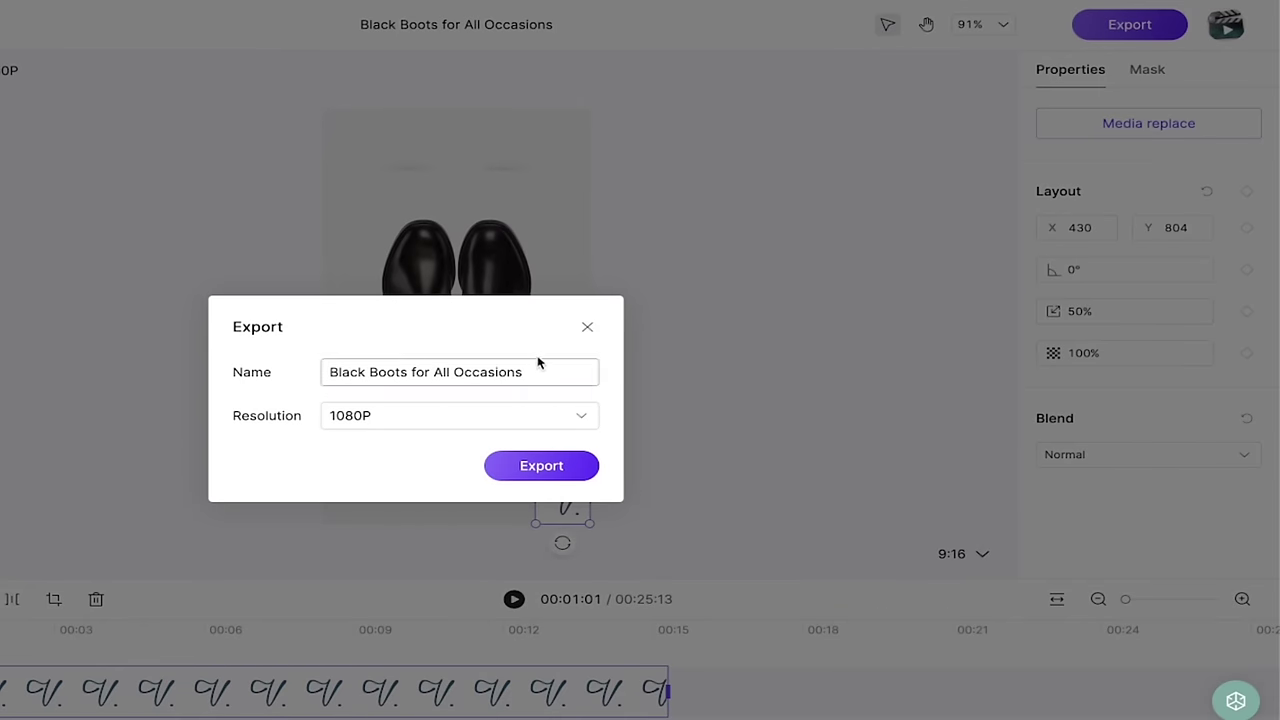
pyautogui.click(490, 415)
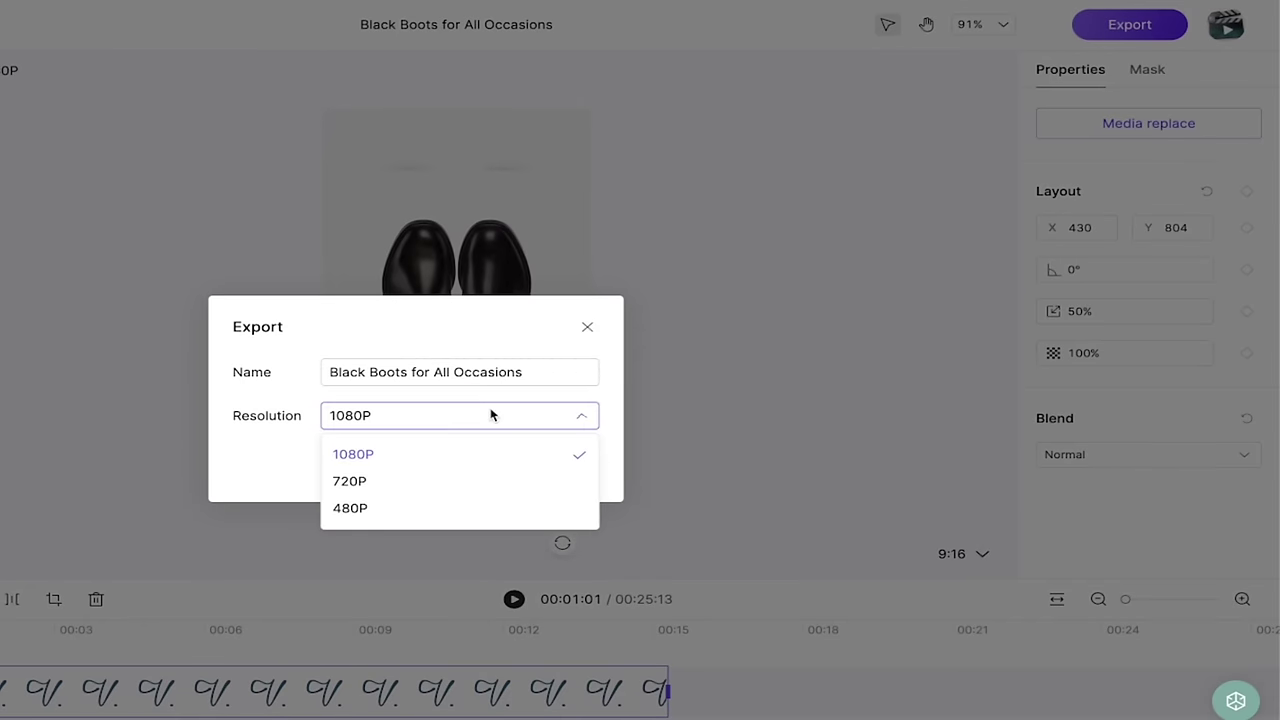
pyautogui.click(398, 456)
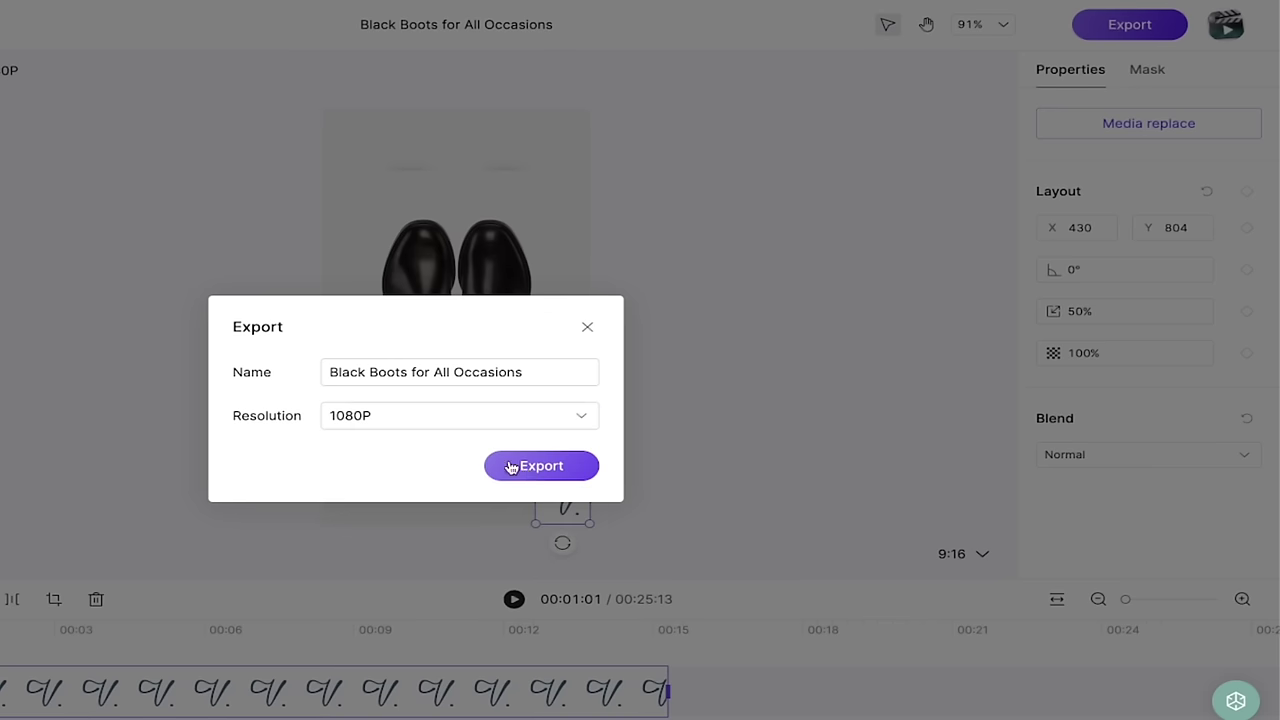
pyautogui.click(525, 468)
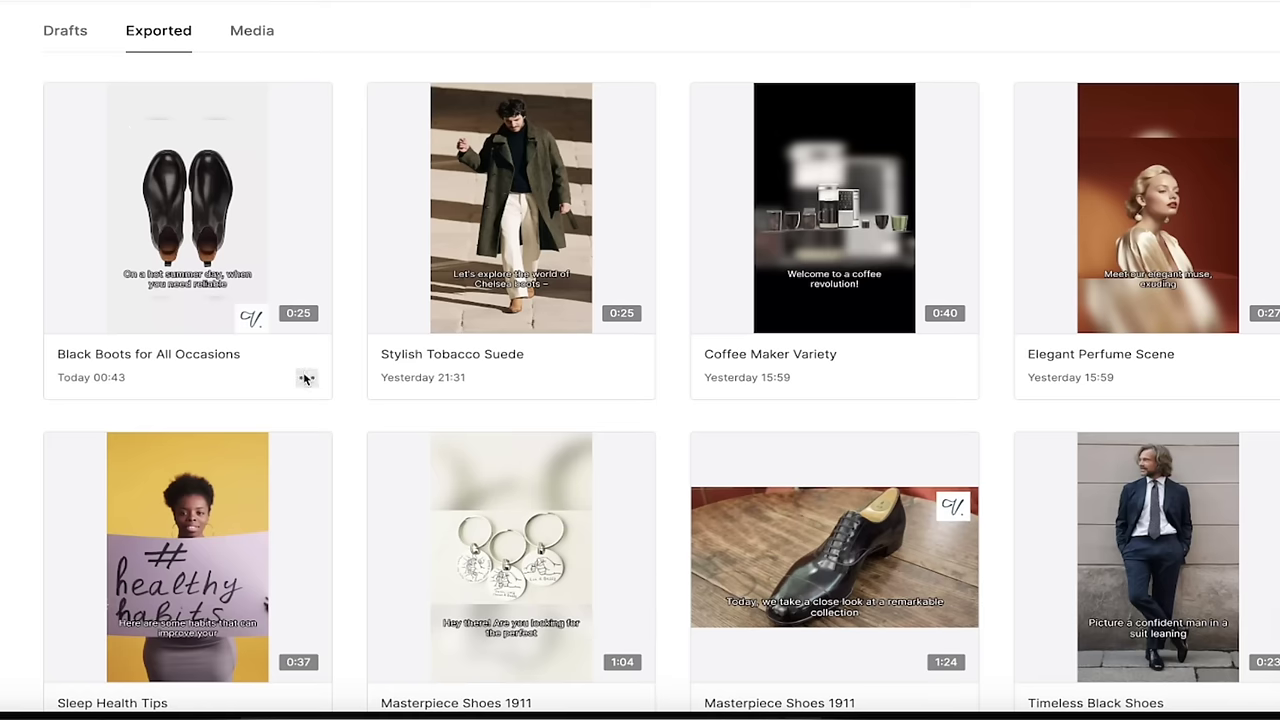
# - Download 'Black Boots for All Occasions' as an MP4 from its options menu
pyautogui.click(307, 378)
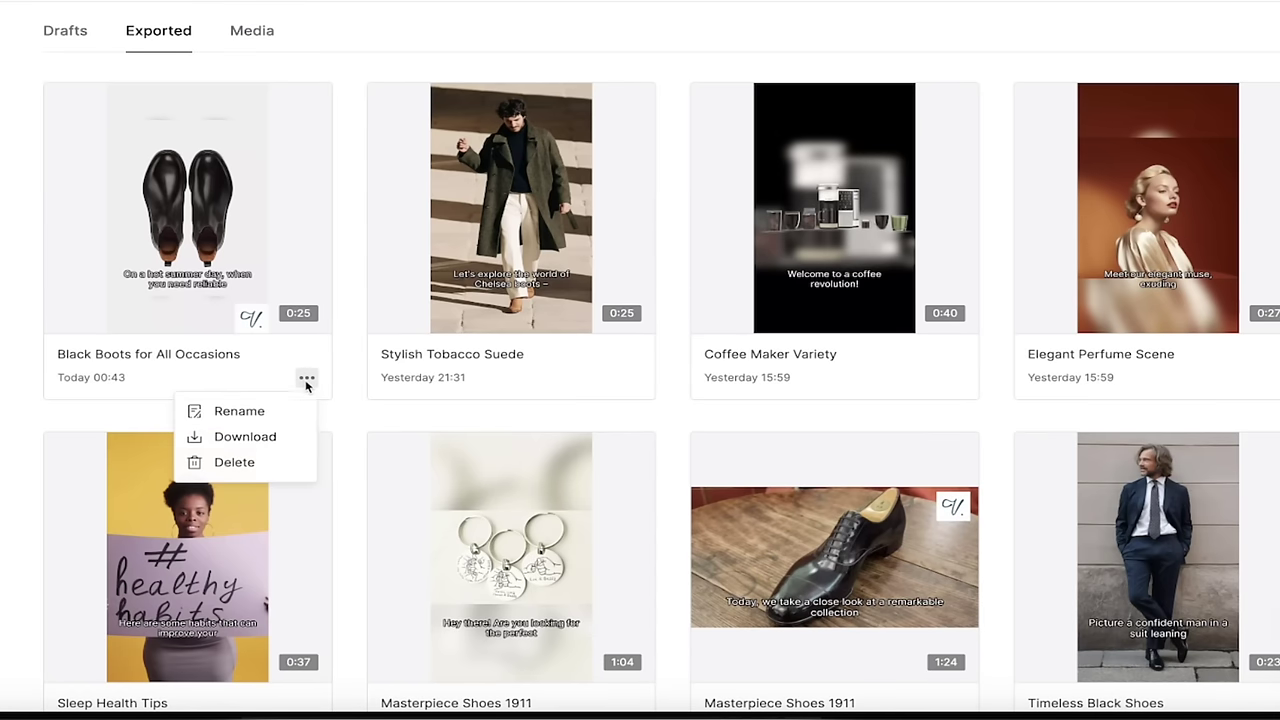
pyautogui.click(245, 437)
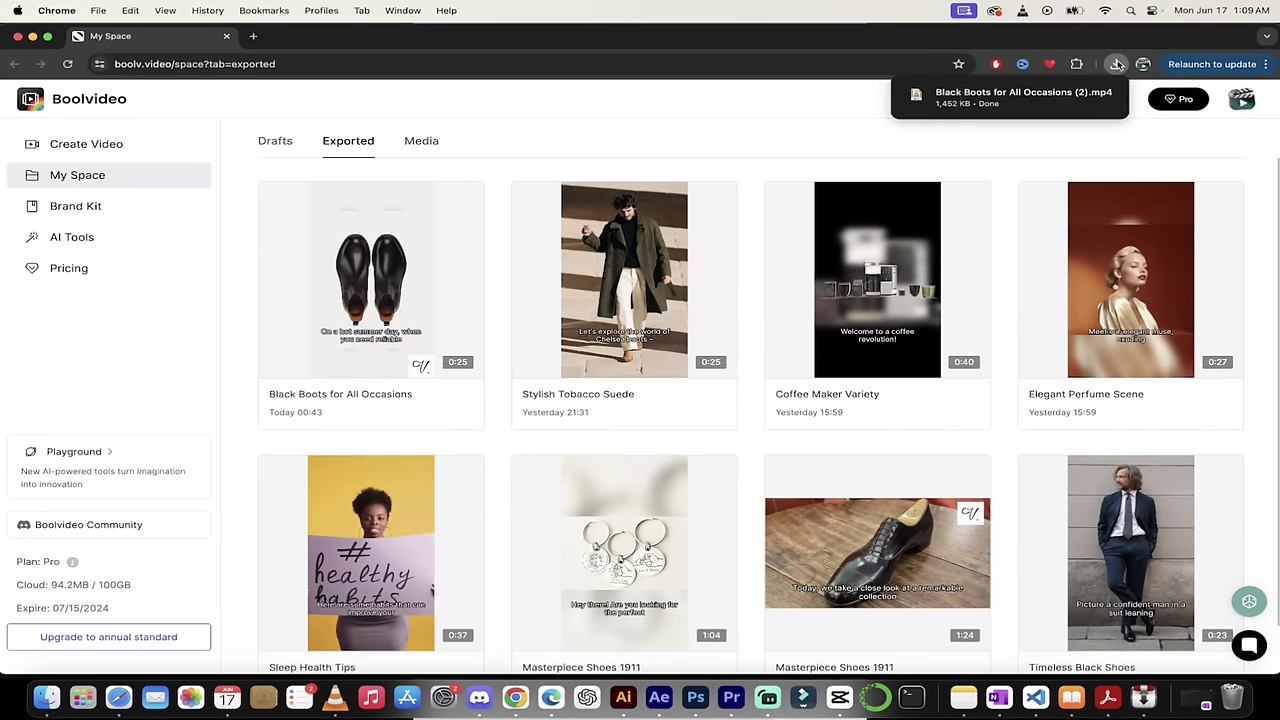
pyautogui.moveTo(1065, 97)
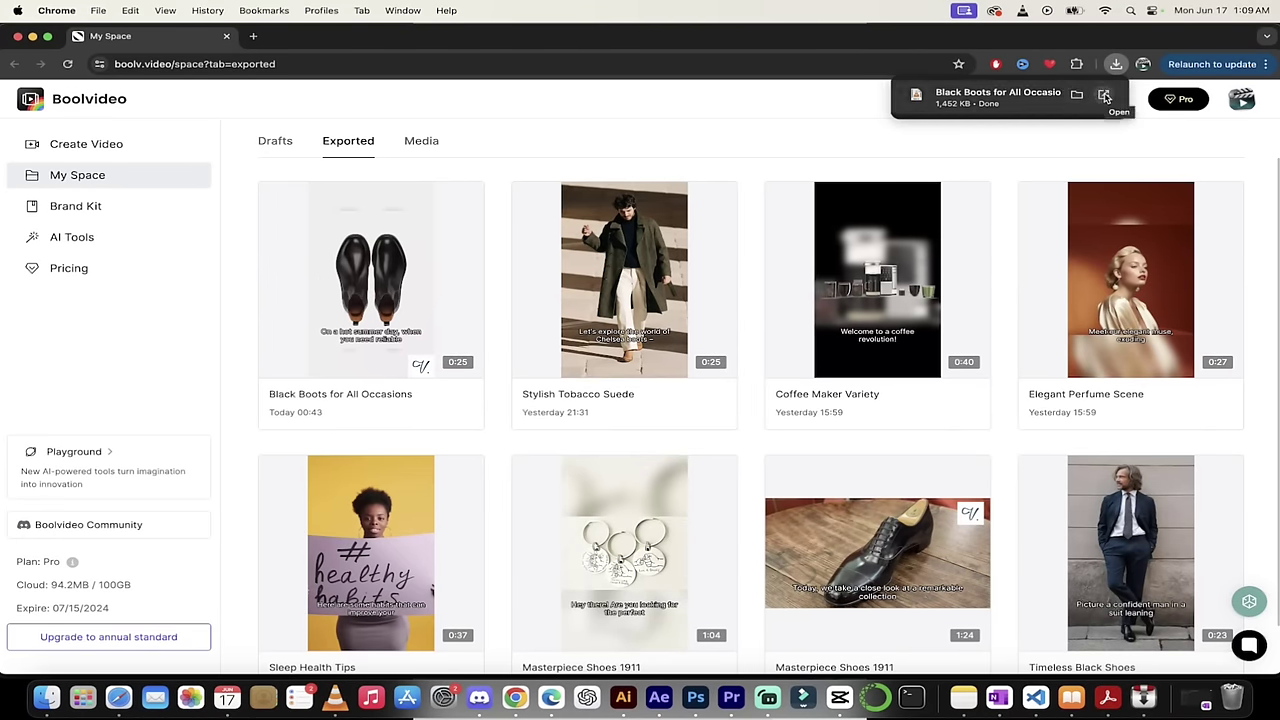
# - Open the downloaded 'Black Boots for All Occasions (2).mp4' in VLC to play it
pyautogui.click(1105, 97)
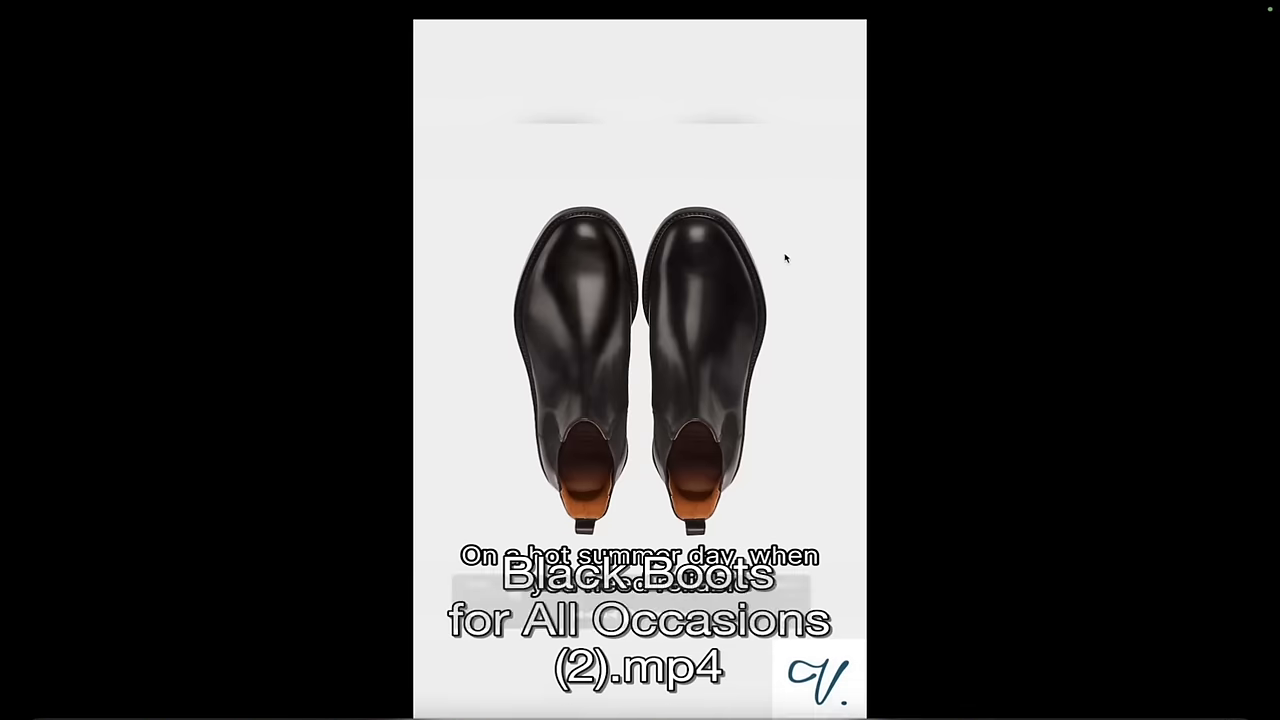